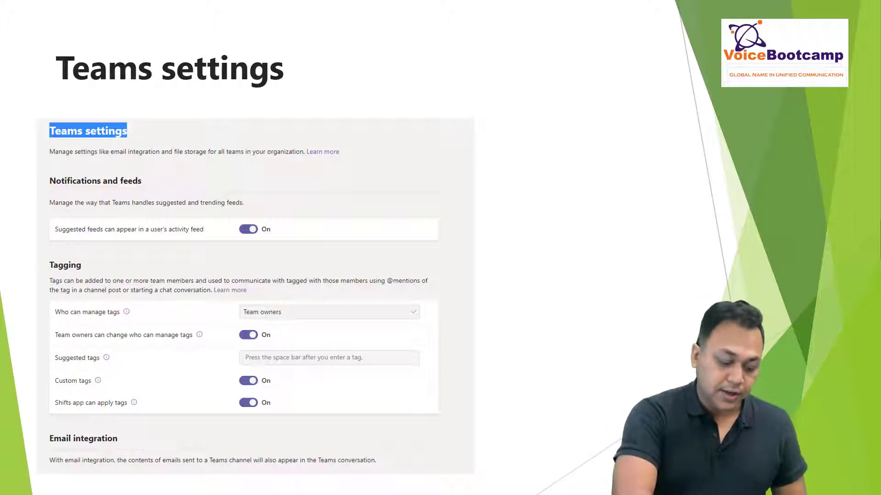
Switch the slideshow pointer to the red pen for annotating the Teams settings slide.
left_click(68, 482)
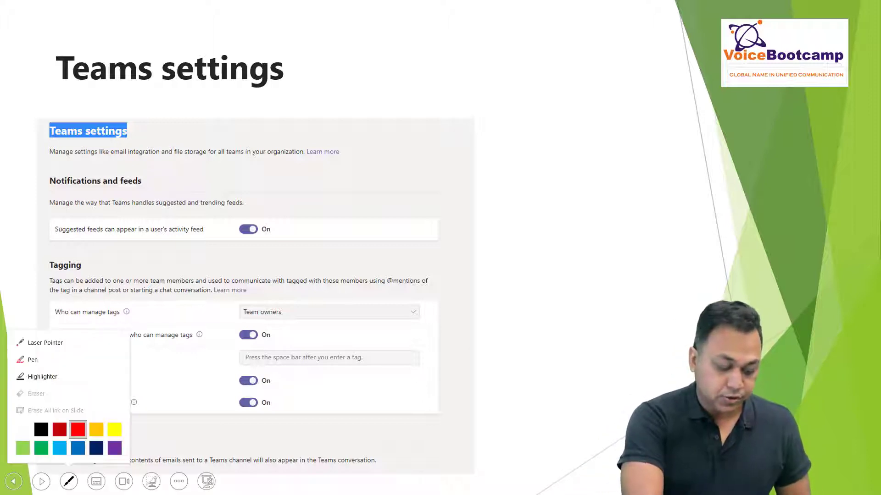
left_click(33, 359)
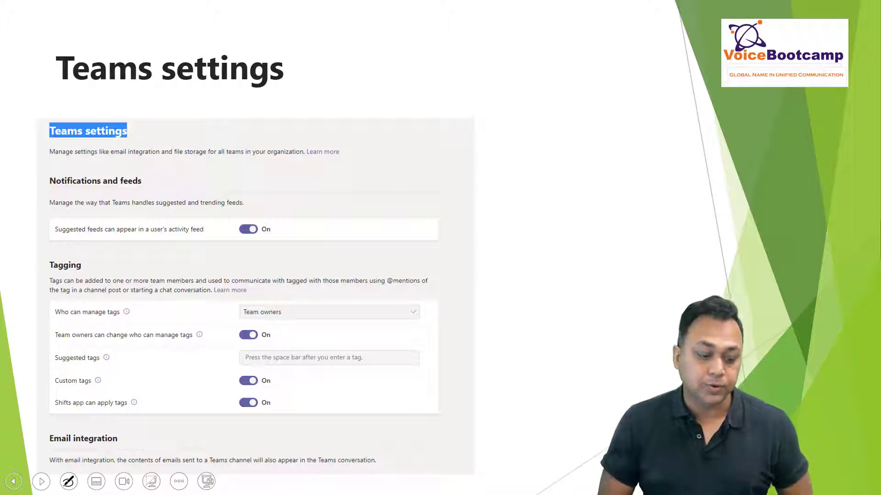
Circle Suggested feeds, Who can manage tags and Shifts app settings in red, then Alt+Tab to the admin center.
mouse_move(276, 194)
left_mouse_down()
mouse_move(260, 196)
mouse_move(272, 195)
left_mouse_up()
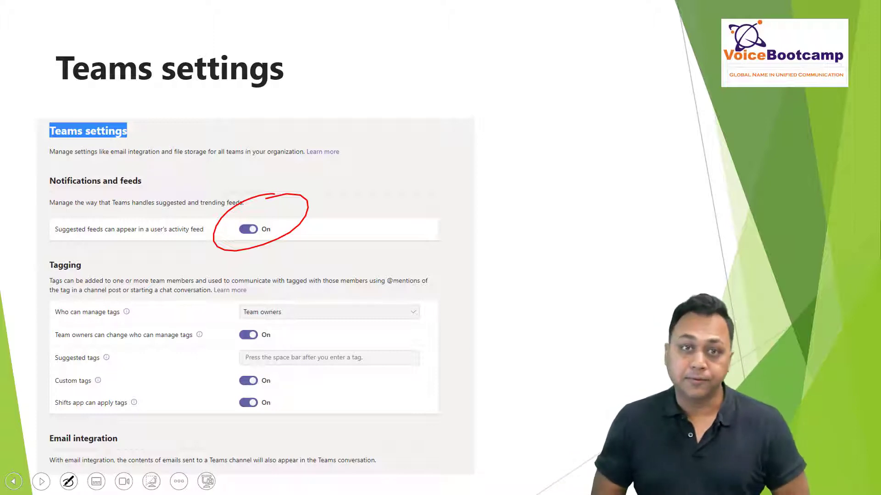
mouse_move(99, 292)
left_mouse_down()
mouse_move(74, 290)
mouse_move(114, 282)
left_mouse_up()
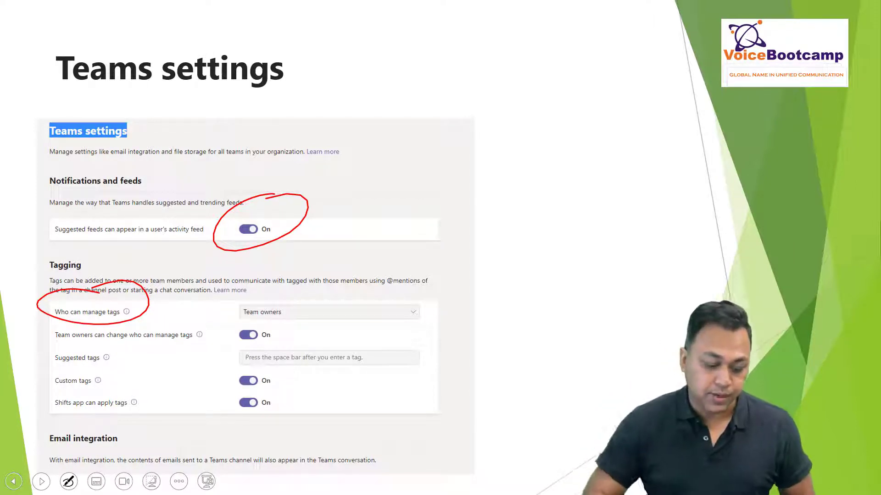
mouse_move(275, 389)
left_mouse_down()
mouse_move(257, 422)
mouse_move(264, 385)
left_mouse_up()
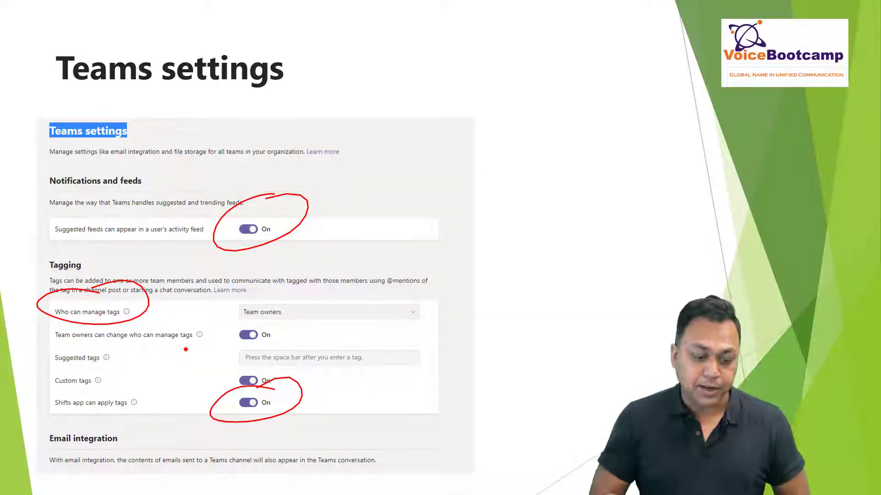
key("alt+Tab")
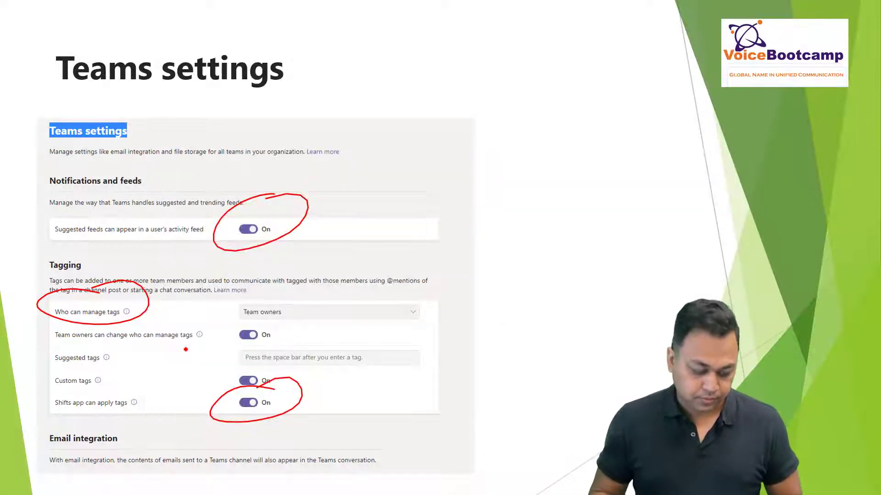
key("alt+Tab")
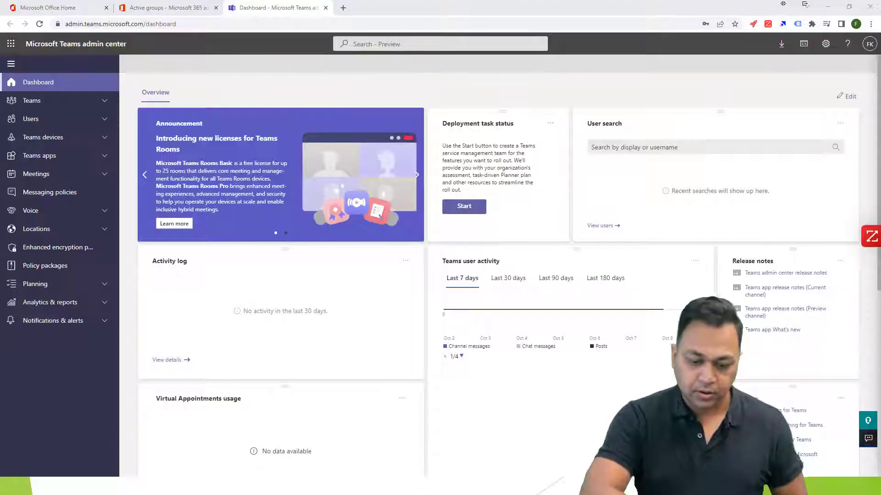
Open the org-wide Teams settings page and toggle Suggested feeds off and back on.
left_click(73, 104)
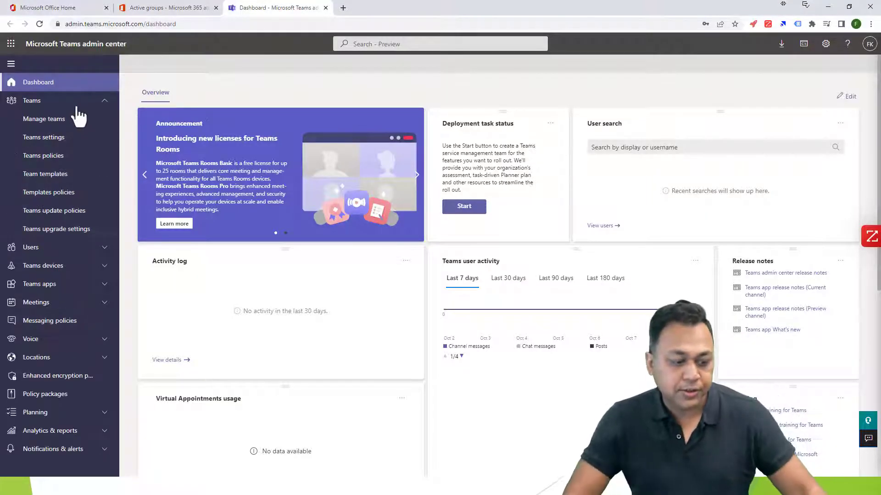
left_click(33, 139)
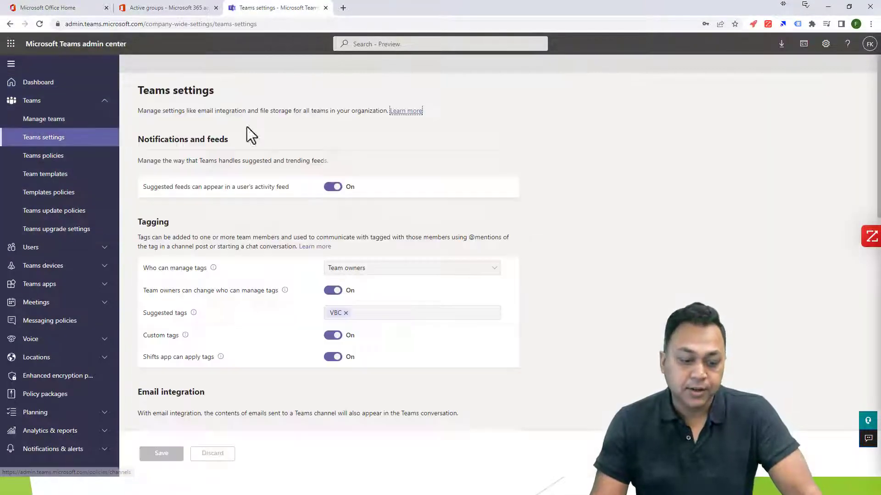
left_click(335, 188)
left_click(336, 187)
Scroll down to the Email integration section and highlight its heading.
right_click(309, 205)
left_click(245, 339)
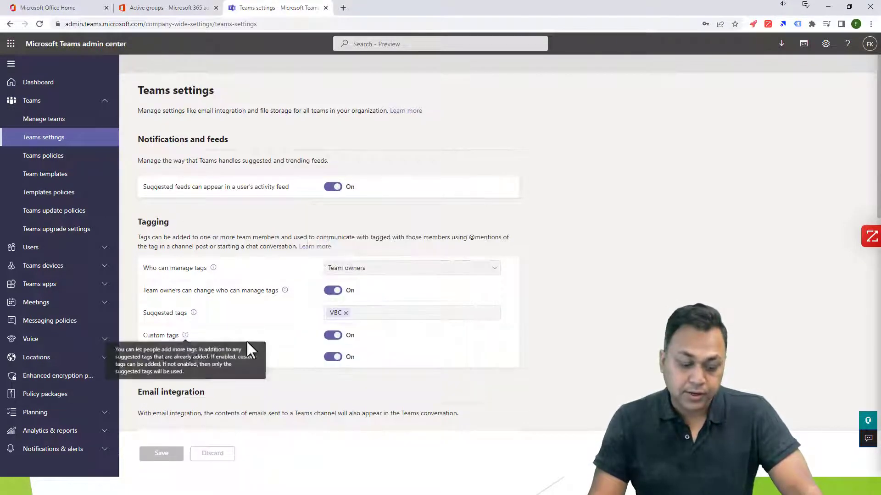
scroll(199, 401, "down", 4)
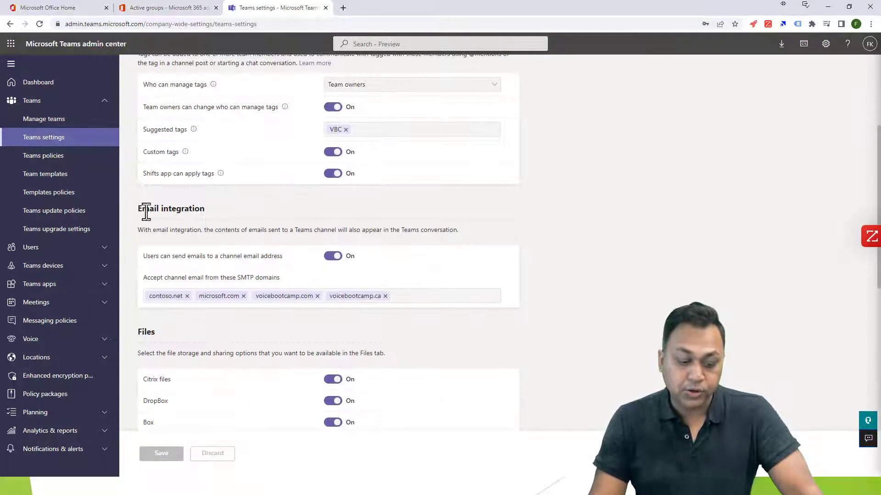
left_click_drag(145, 211, 216, 212)
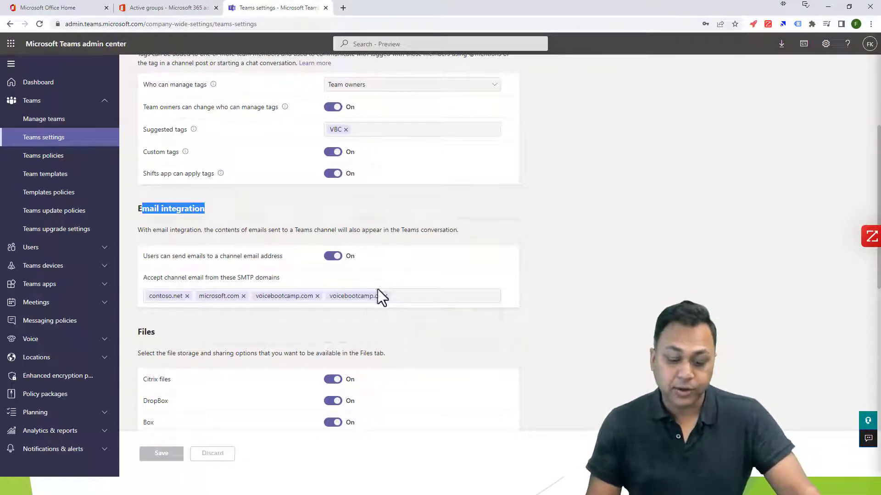
Add gmail.com as an accepted SMTP domain after voicebootcamp.ca, undoing an accidental domain removal.
left_click(415, 296)
type("gmail.com")
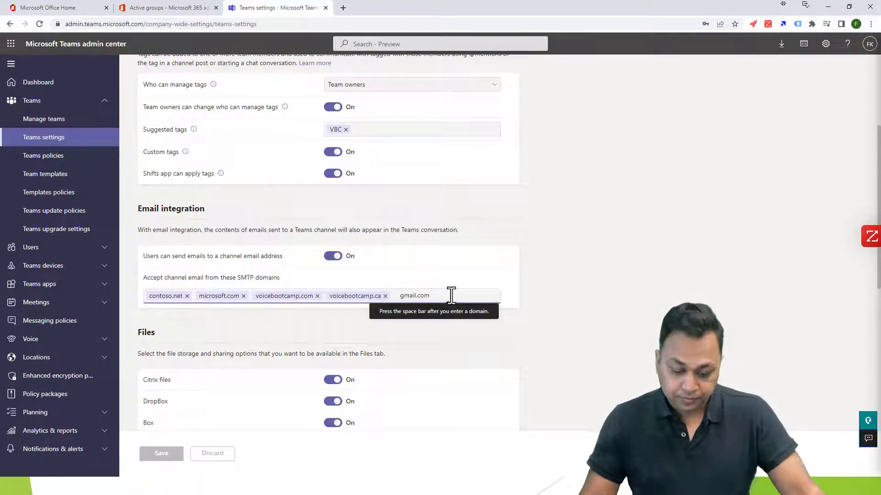
key("BackSpace")
key("BackSpace")
key("BackSpace")
key("BackSpace")
key("BackSpace")
key("BackSpace")
key("BackSpace")
key("BackSpace")
key("BackSpace")
key("BackSpace")
key("BackSpace")
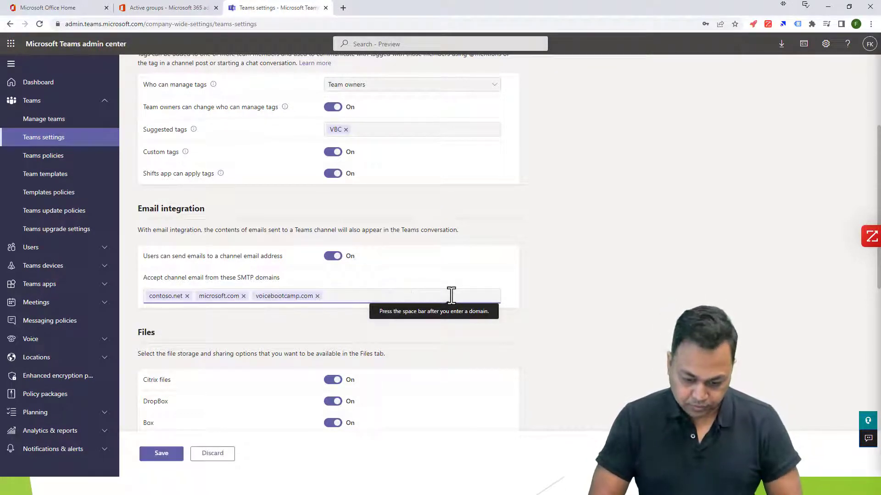
left_click(220, 453)
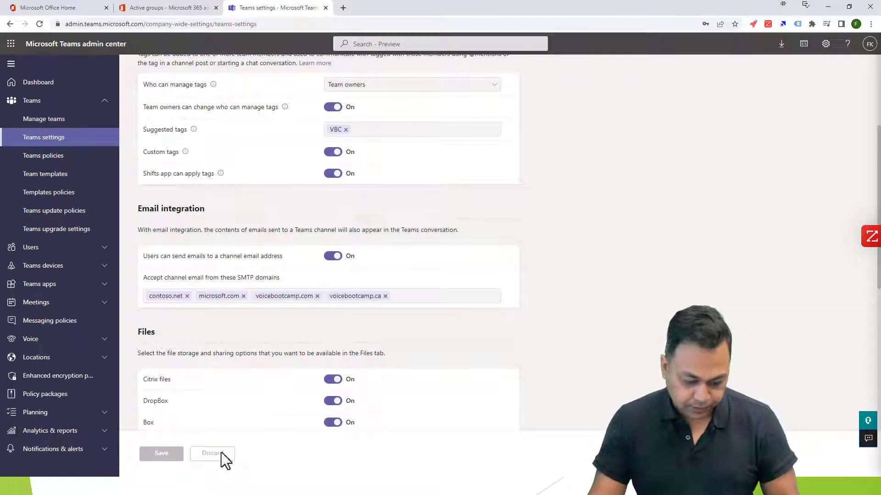
left_click(405, 300)
type("gmail.com")
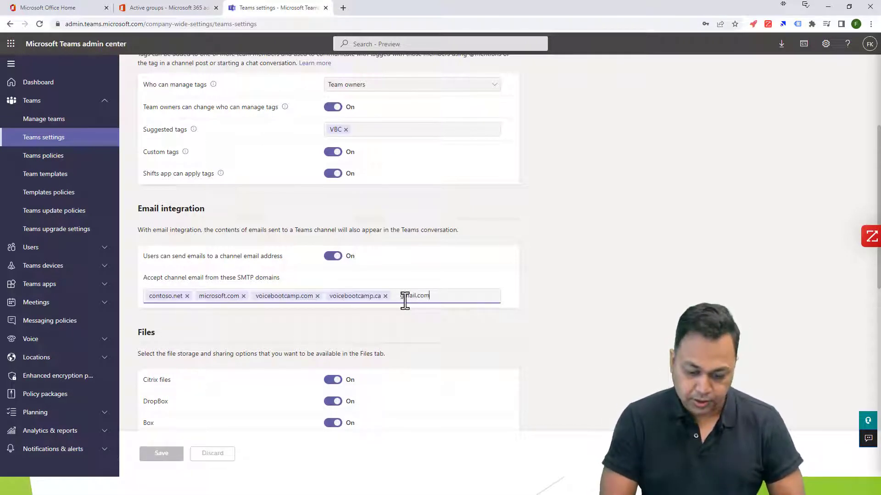
key("Tab")
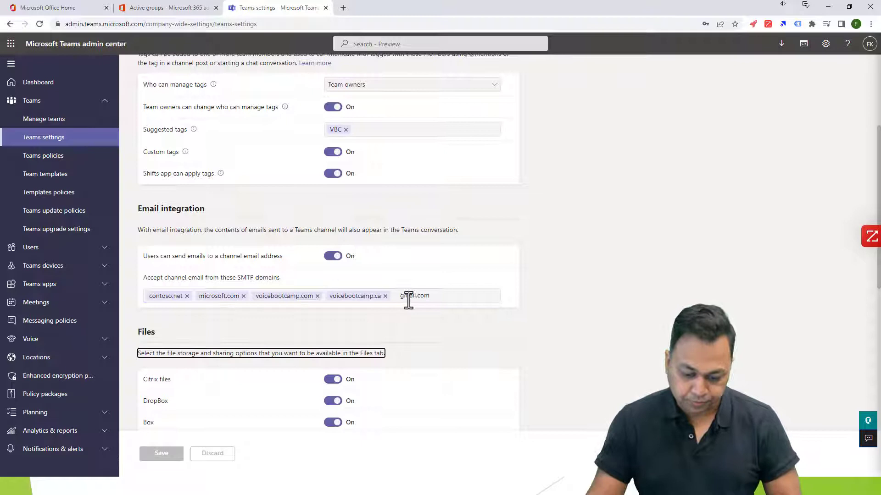
left_click(473, 296)
key("space")
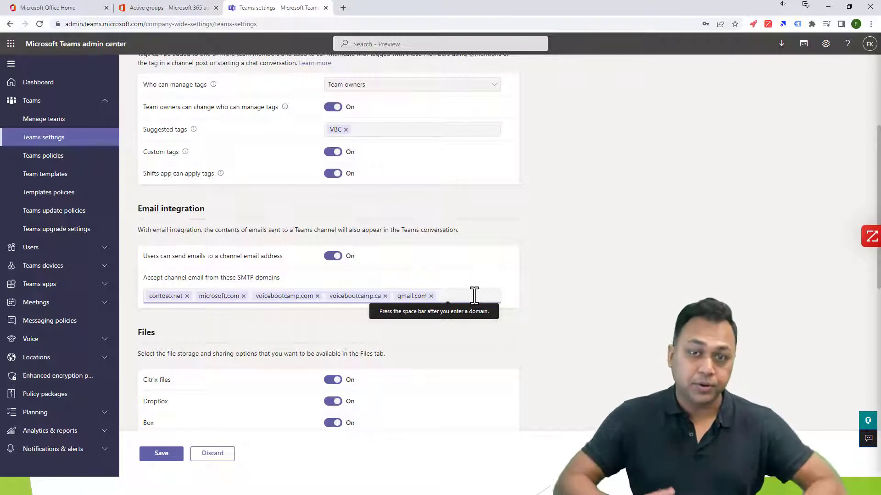
scroll(389, 293, "down", 4)
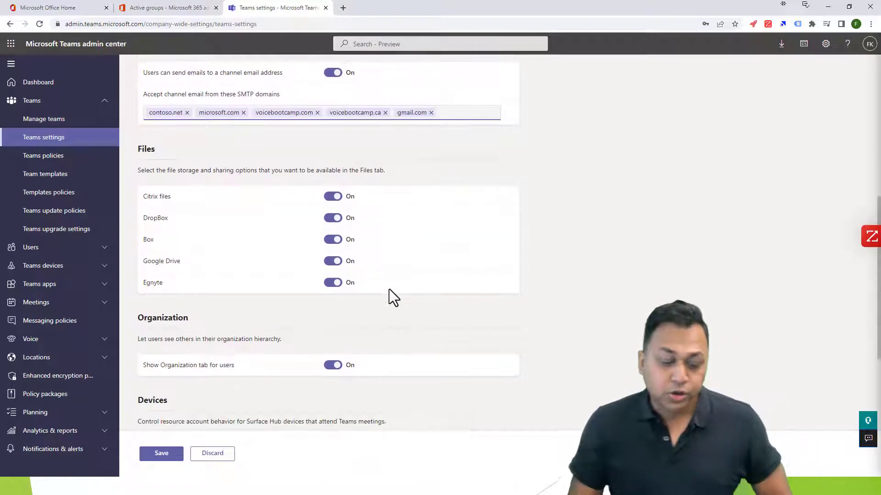
double_click(146, 150)
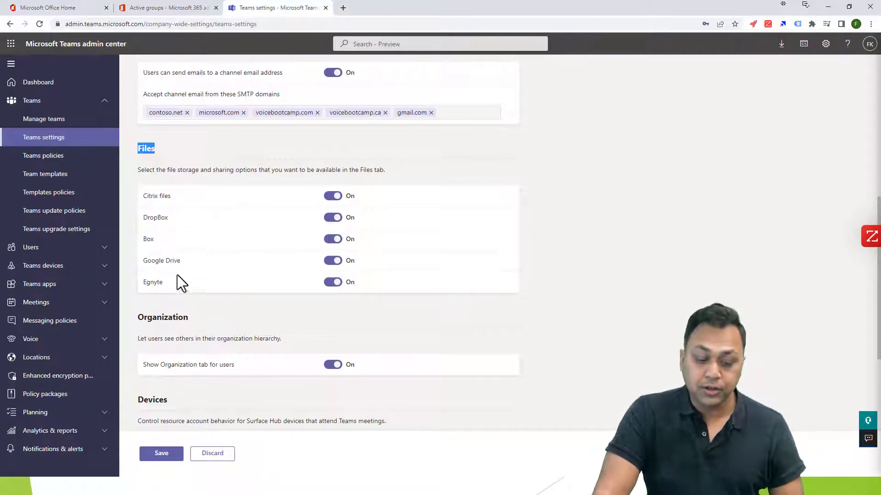
left_click_drag(143, 262, 200, 266)
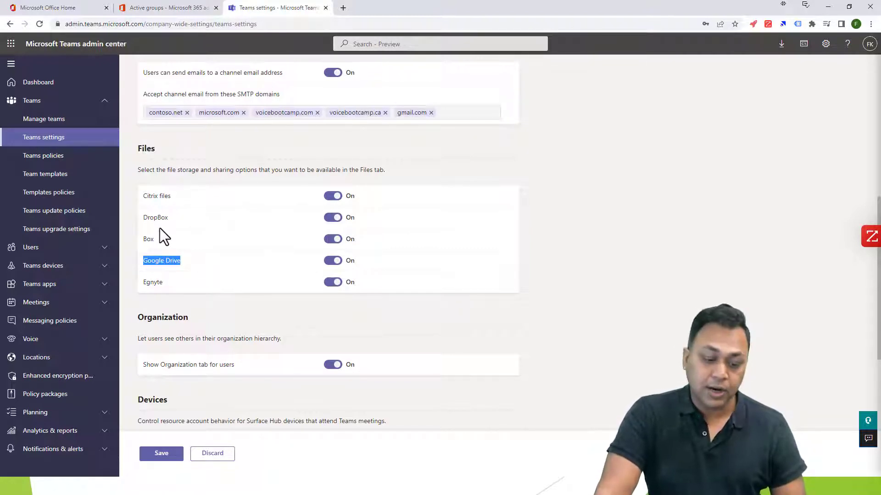
left_click_drag(148, 218, 183, 220)
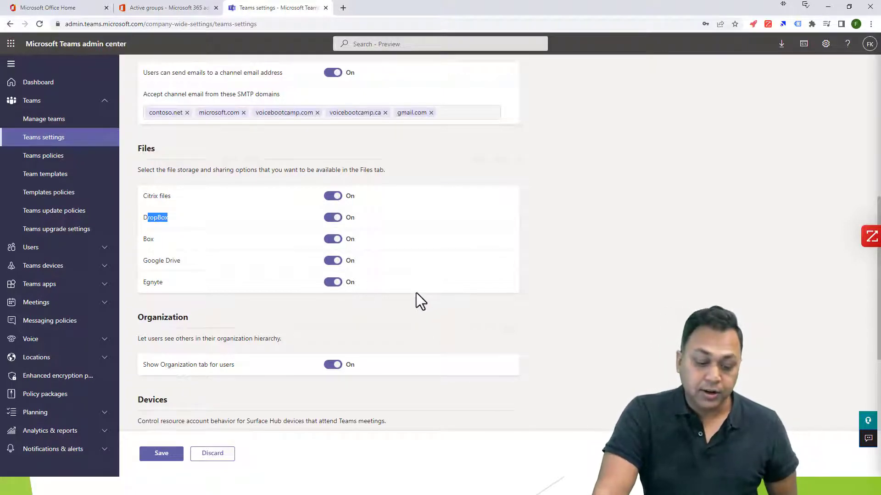
scroll(426, 301, "down", 1)
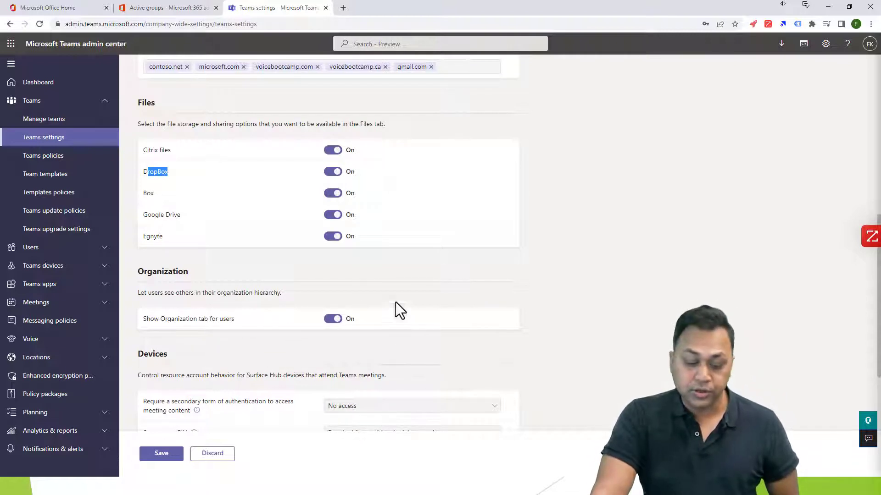
scroll(353, 336, "down", 5)
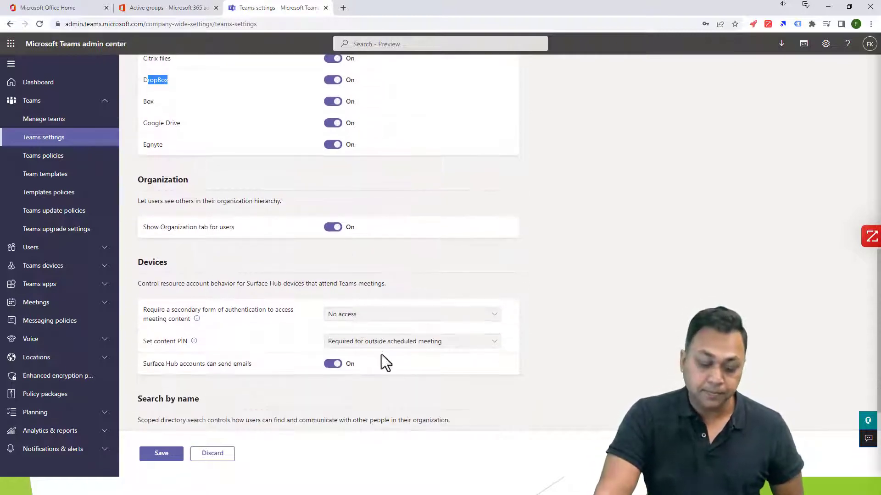
left_click_drag(139, 133, 236, 151)
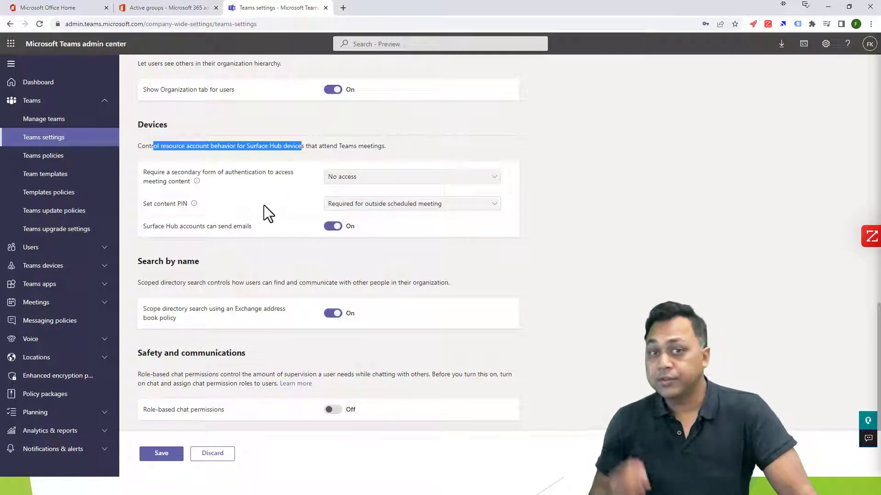
scroll(206, 206, "up", 4)
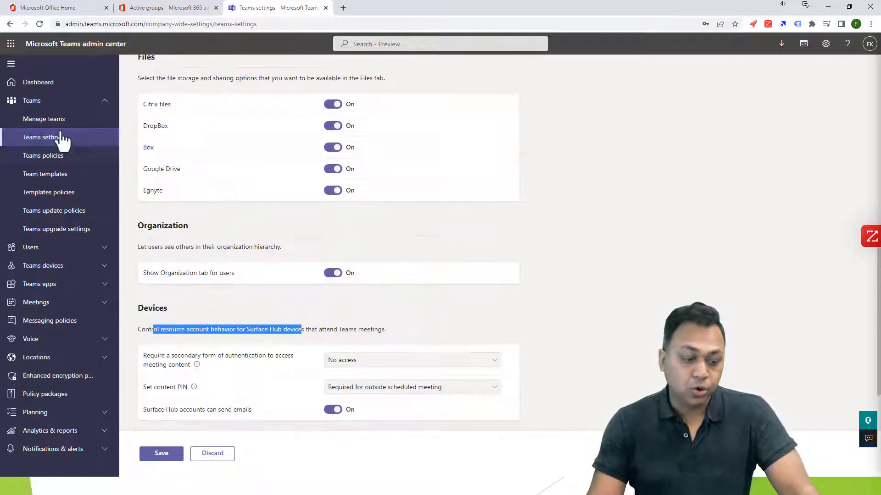
Leave without saving, open the MS Team Voice Study Kits team and view its Settings tab.
left_click(27, 120)
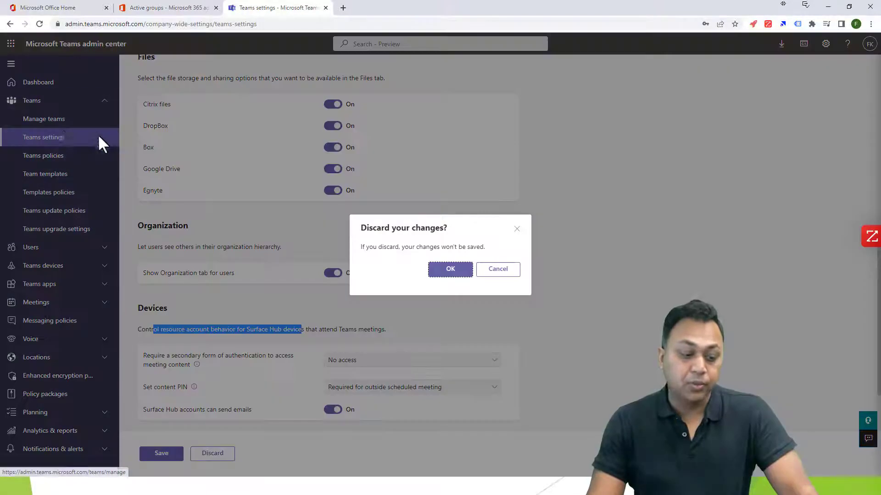
left_click(447, 270)
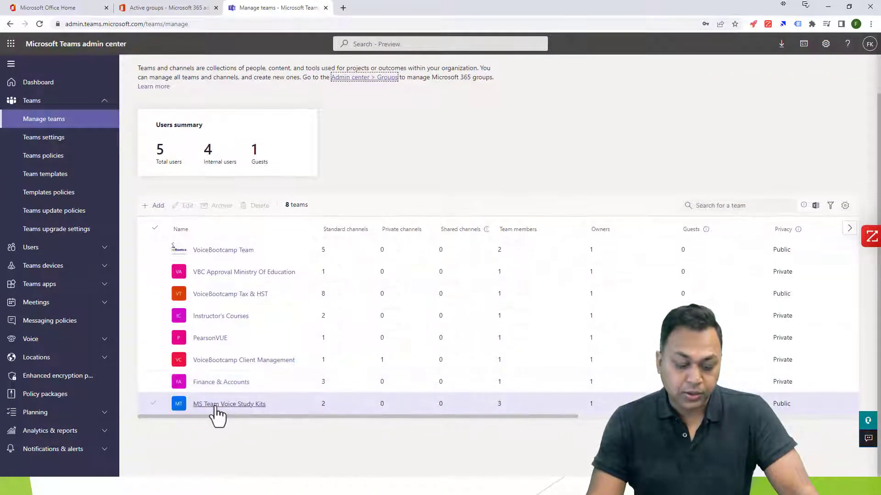
left_click(216, 412)
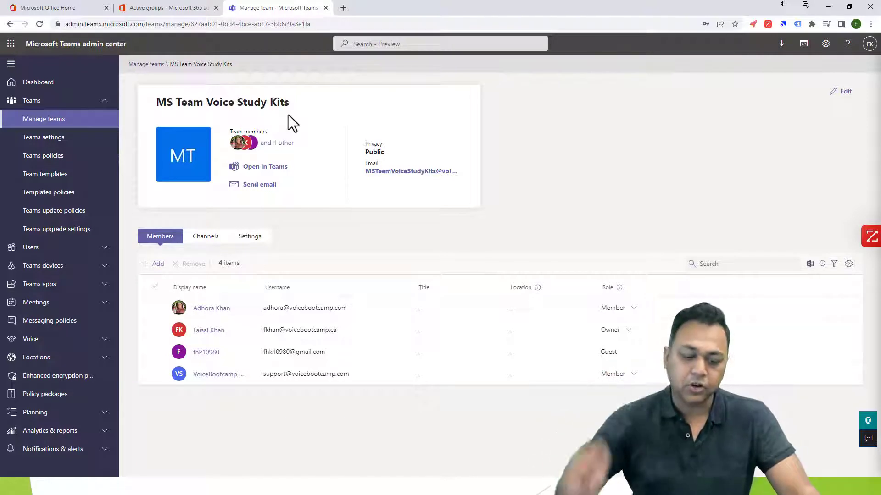
left_click(247, 236)
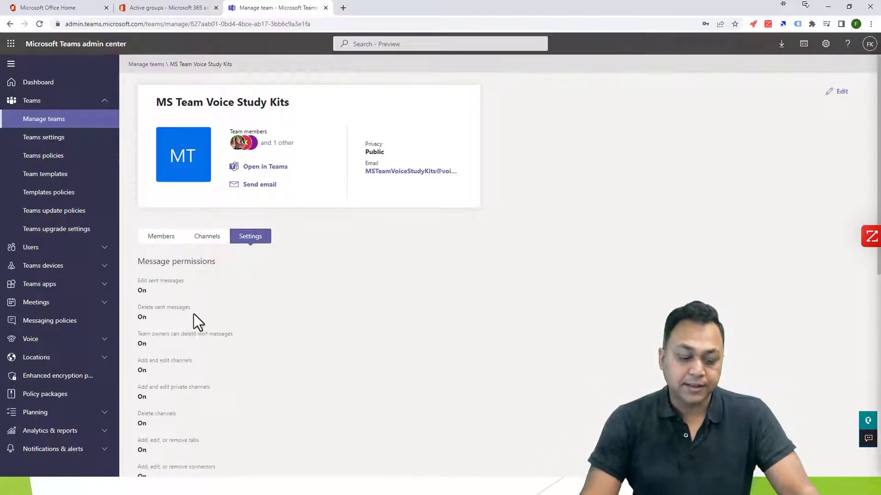
scroll(194, 314, "down", 4)
scroll(293, 266, "up", 4)
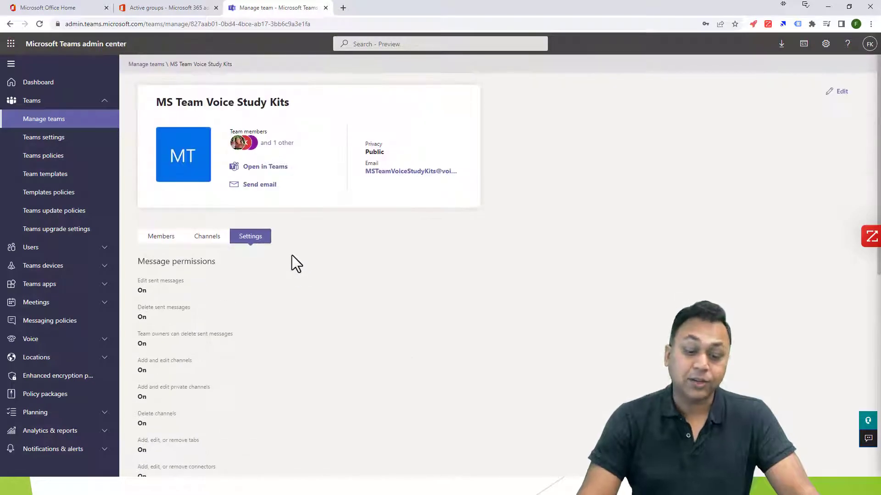
Inspect the team's Mentions, Guest and Member permissions in Edit, close unsaved, and open Teams policies.
left_click(841, 93)
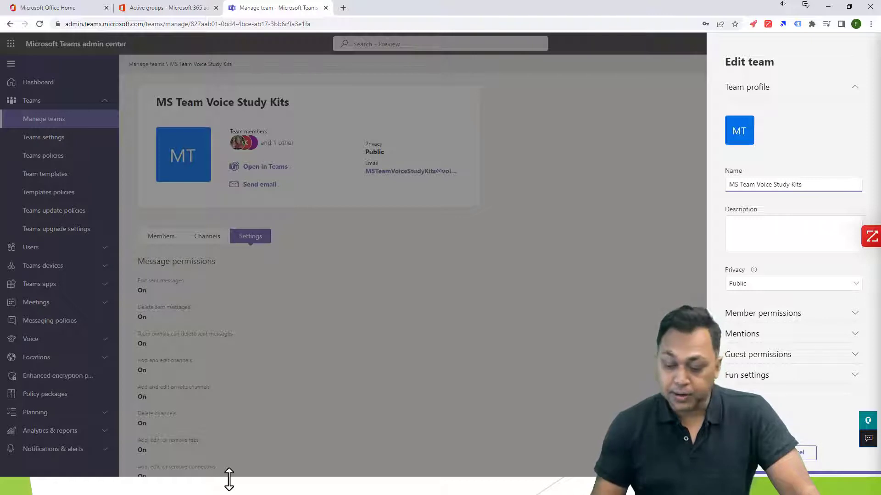
left_click(749, 232)
left_click(763, 340)
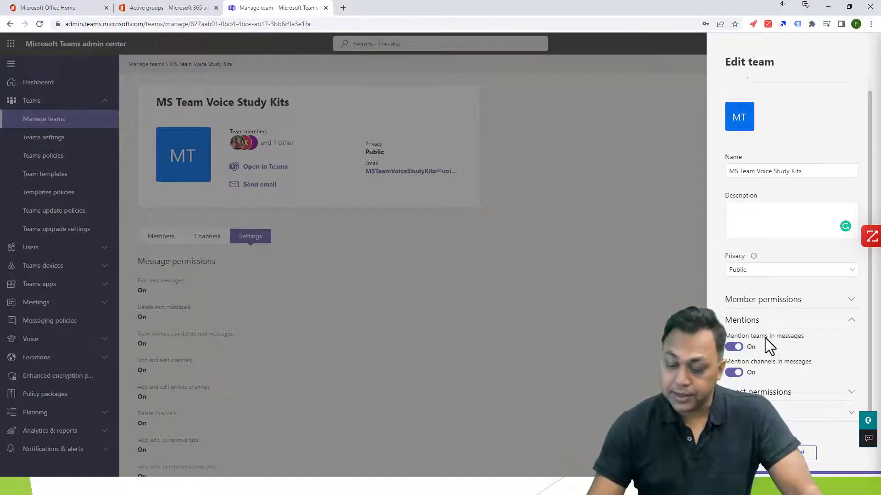
left_click(771, 392)
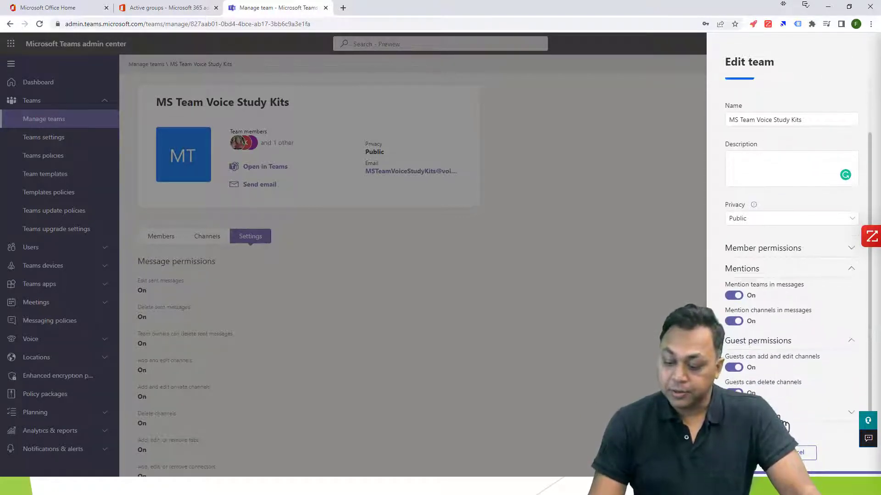
scroll(767, 362, "down", 2)
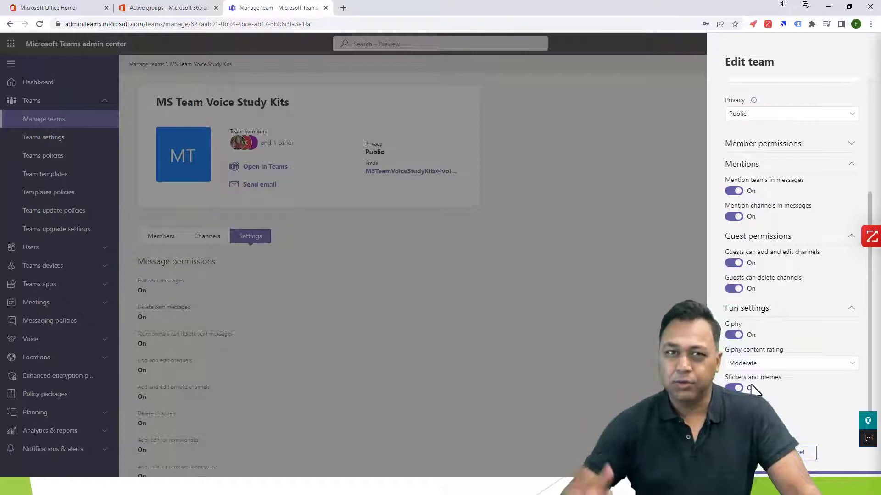
scroll(743, 381, "up", 4)
left_click(763, 316)
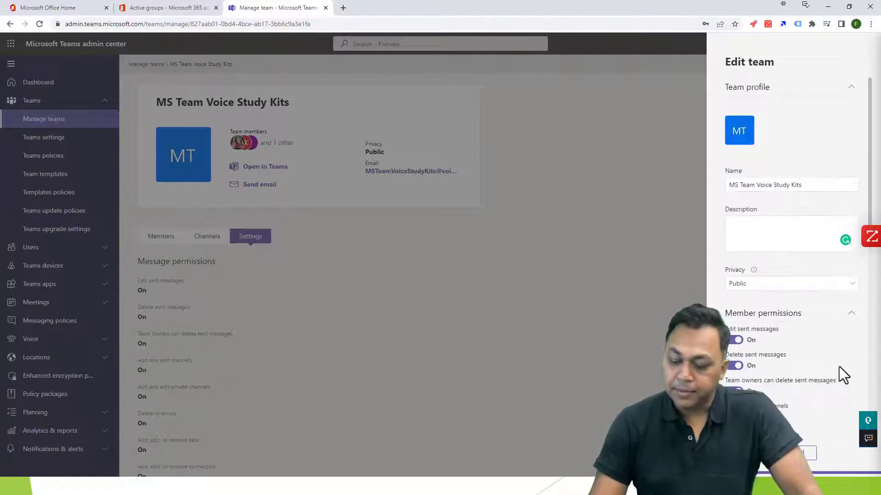
scroll(834, 369, "down", 3)
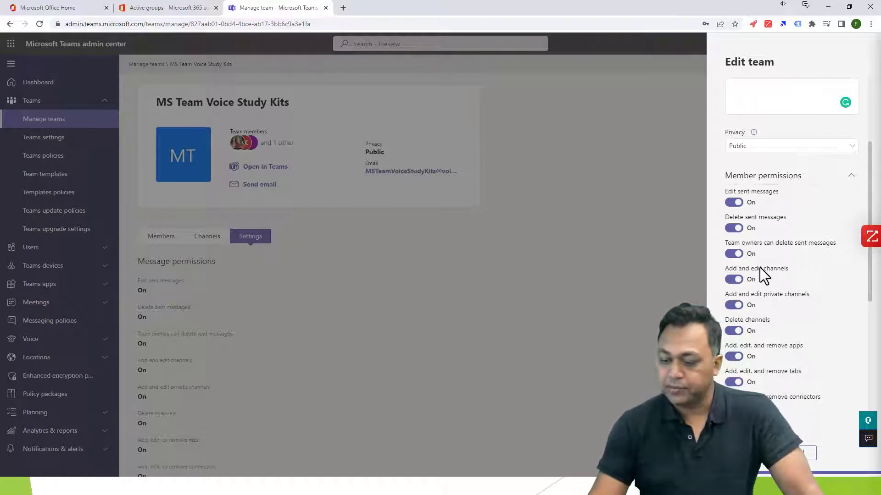
scroll(766, 297, "down", 2)
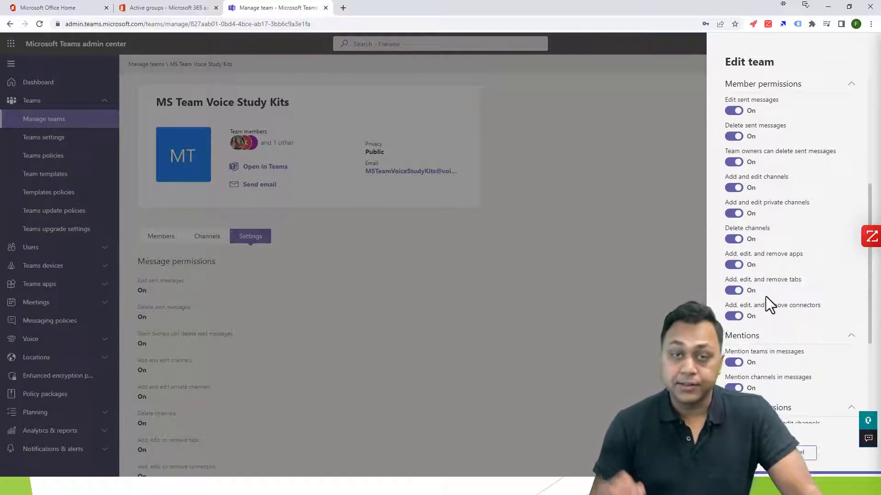
left_click(503, 344)
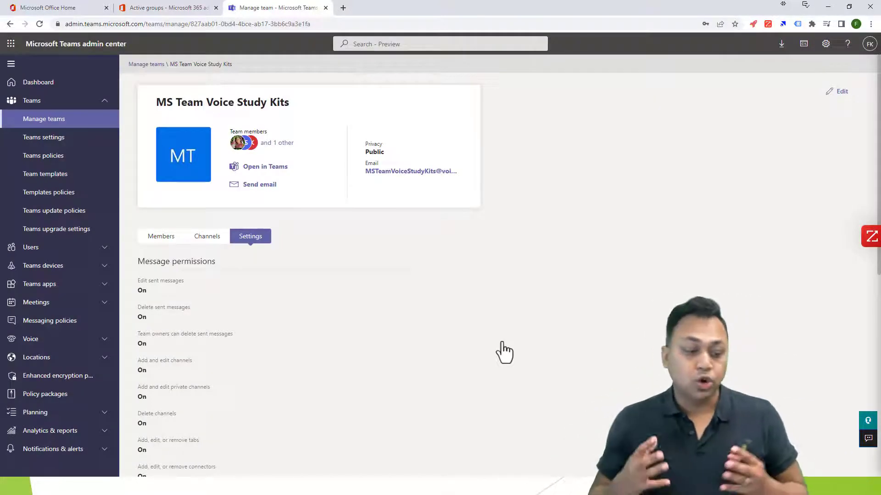
left_click(46, 156)
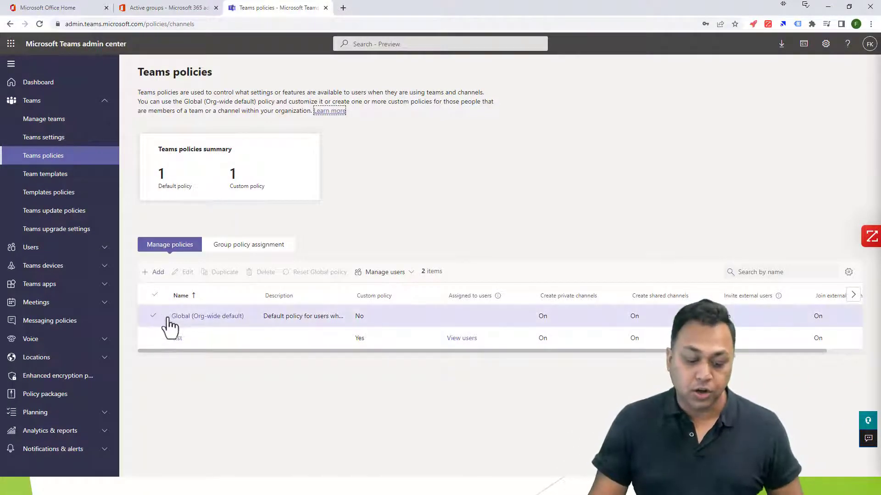
left_click(227, 320)
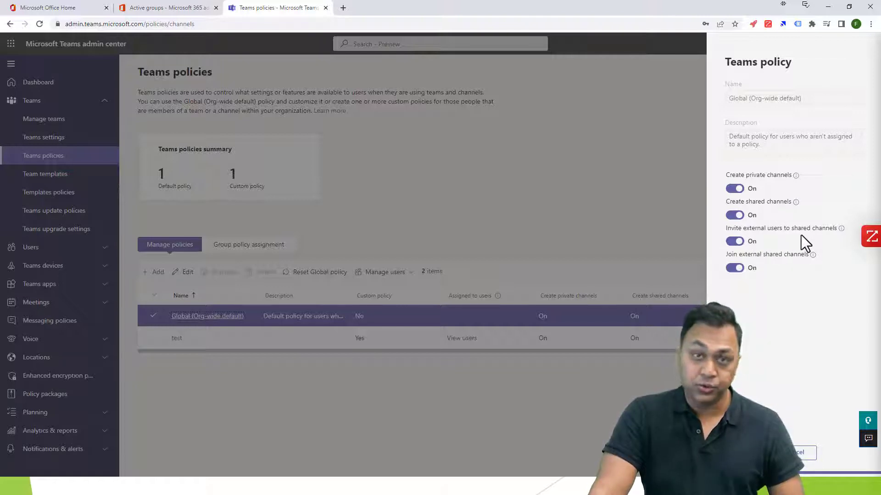
left_click(803, 453)
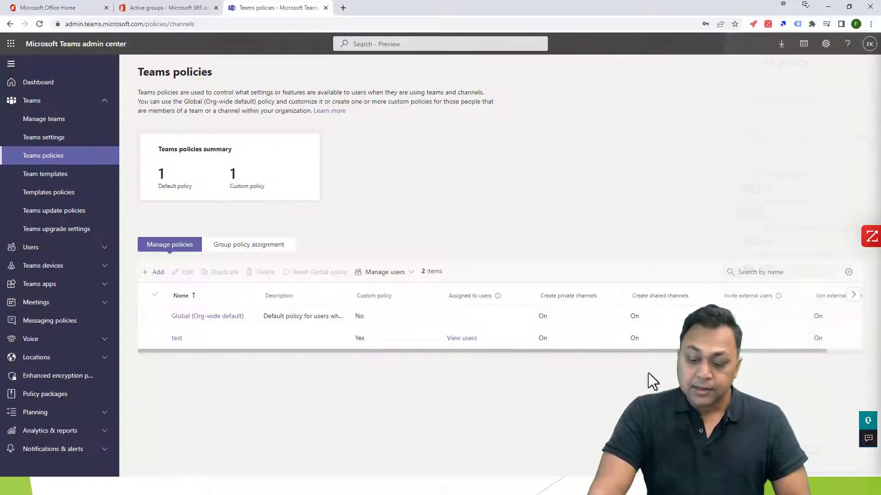
left_click(562, 339)
left_click(509, 319)
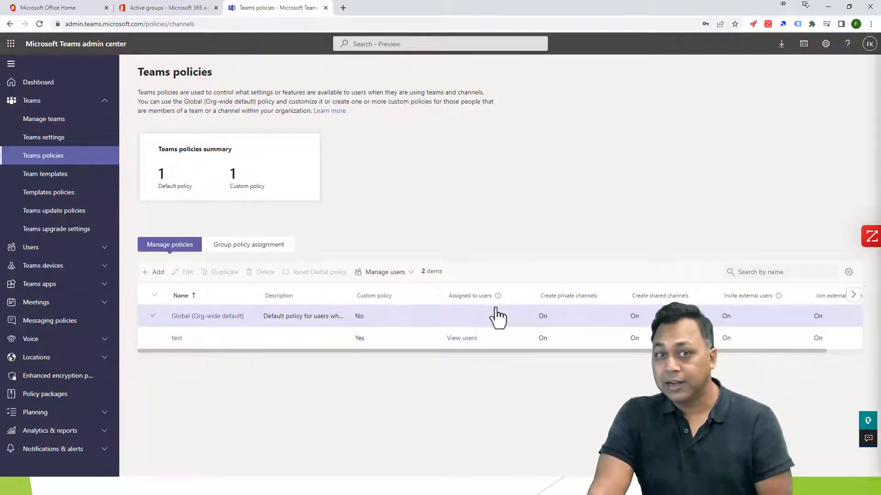
left_click(52, 120)
scroll(299, 311, "down", 1)
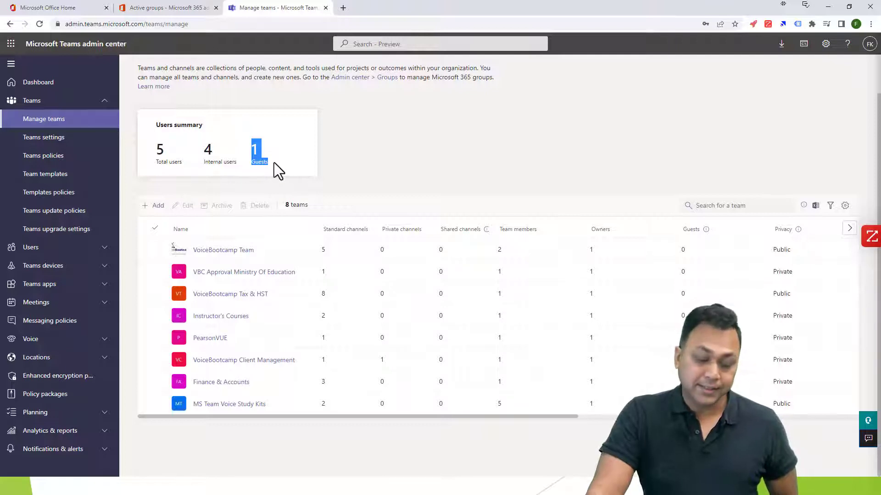
left_click(213, 405)
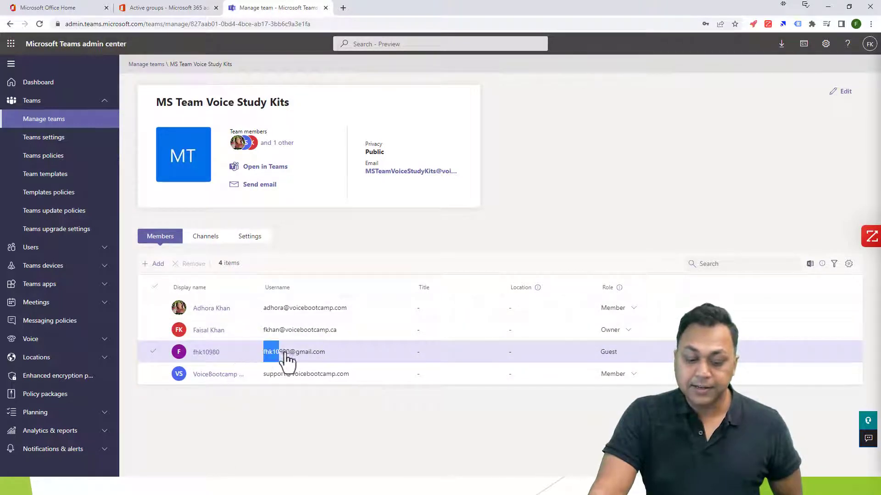
left_click(351, 361)
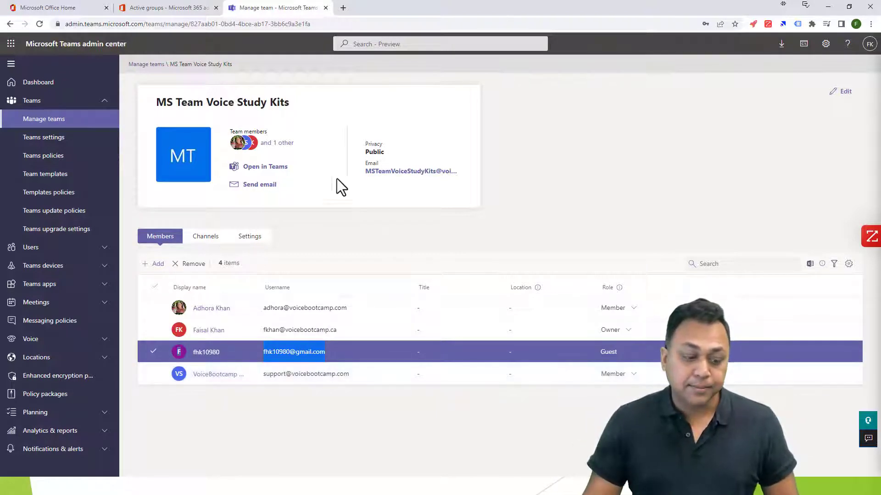
left_click(56, 139)
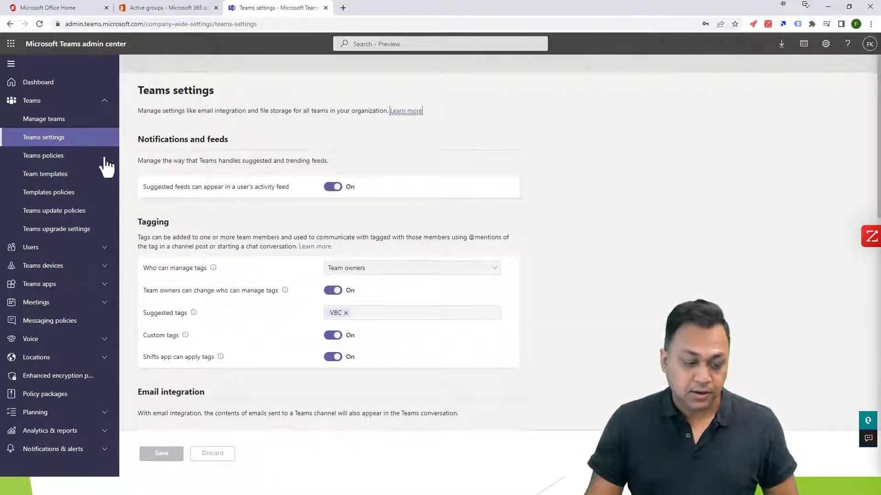
left_click(44, 119)
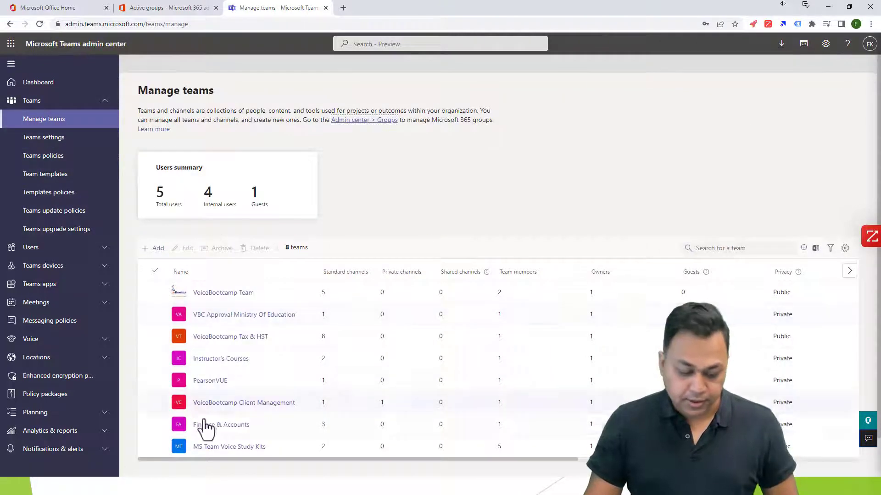
left_click(226, 448)
left_click(839, 94)
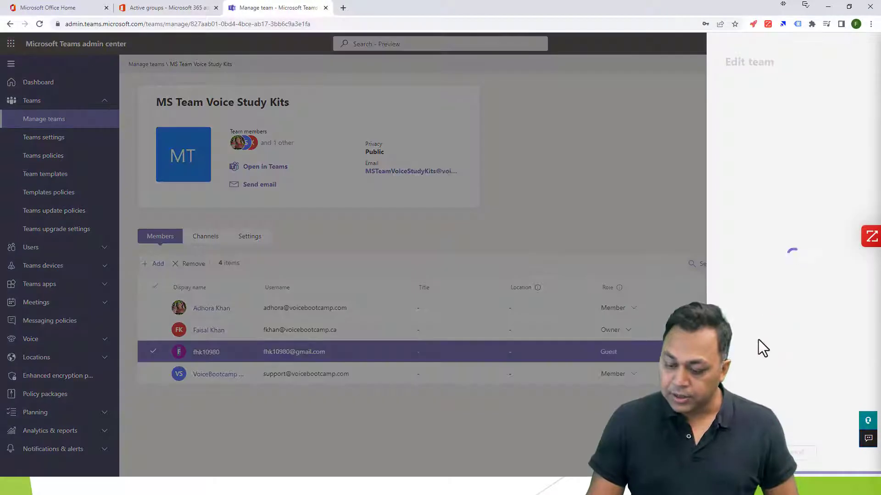
left_click(801, 355)
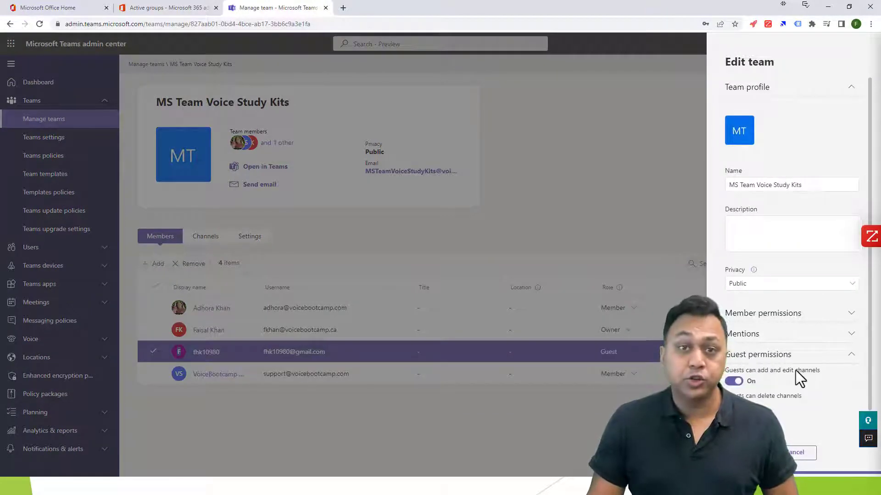
left_click(309, 235)
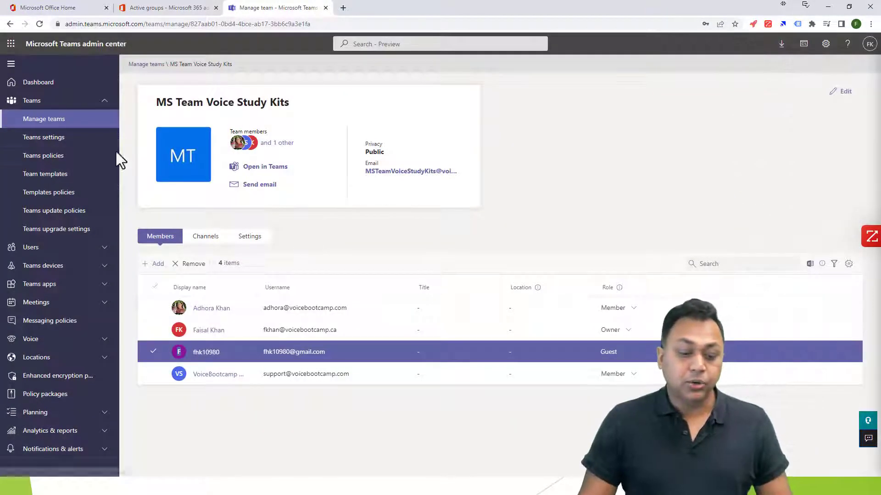
left_click(59, 158)
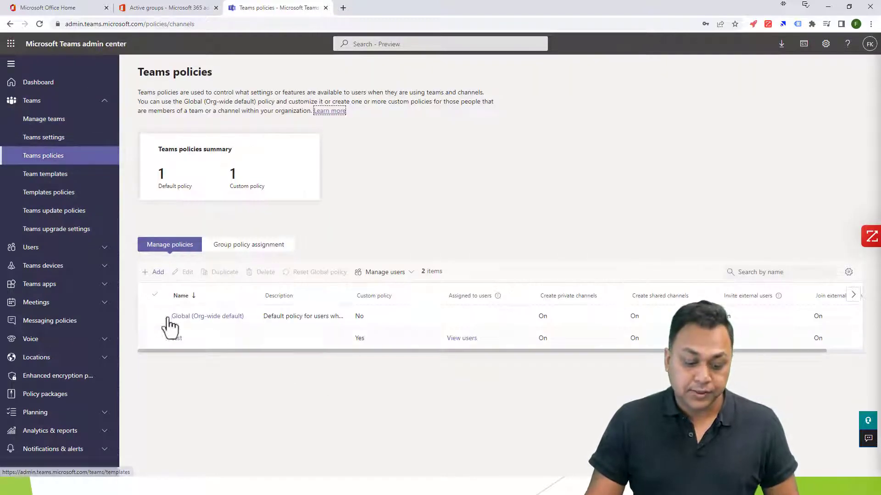
Create 'VBC Team Policy' with Create shared channels, Invite external users and Join external shared channels off.
left_click(154, 273)
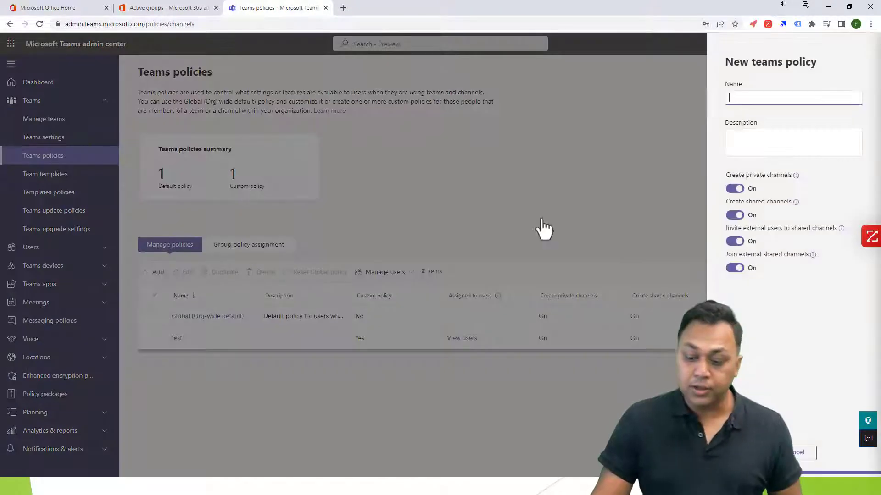
type("VBC T")
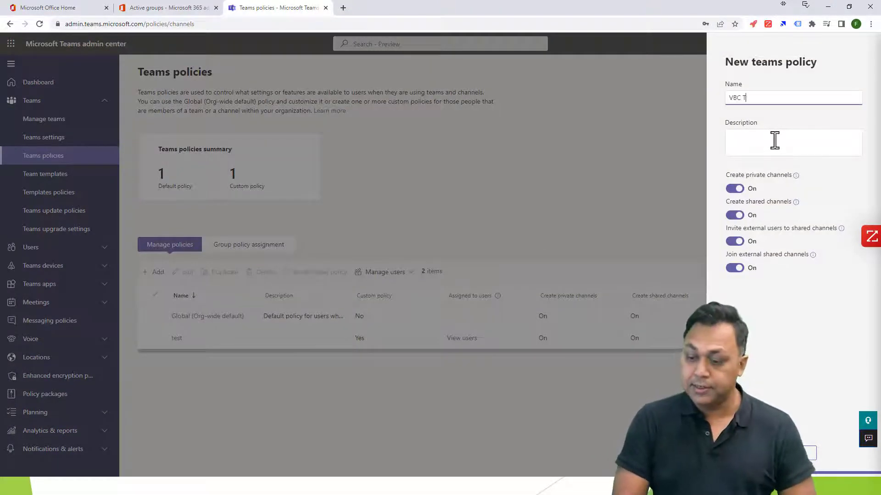
type("eam Policy")
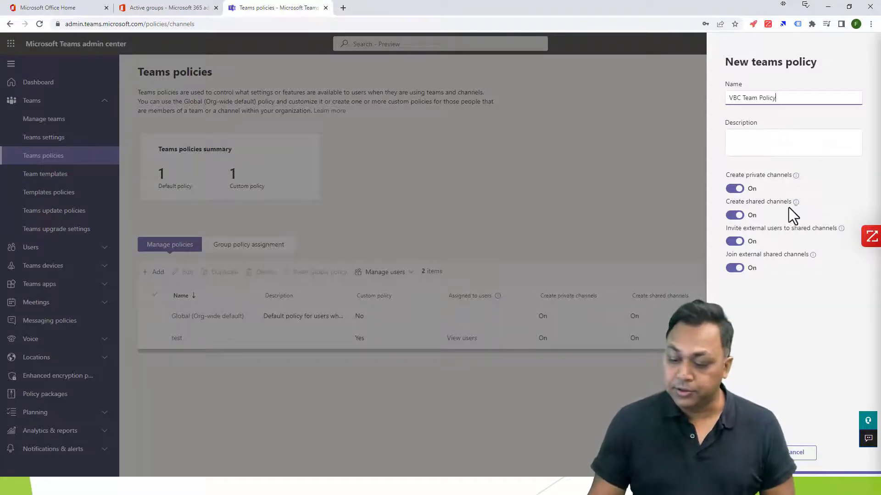
left_click(734, 216)
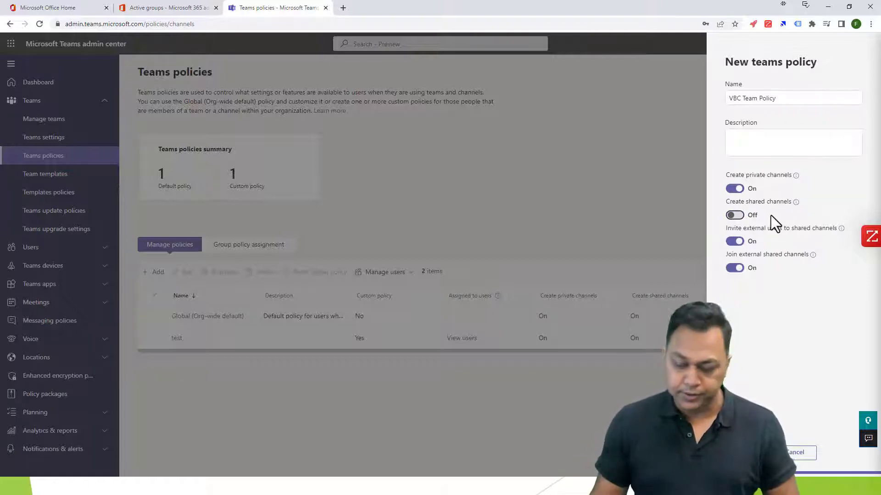
left_click(734, 268)
left_click(734, 242)
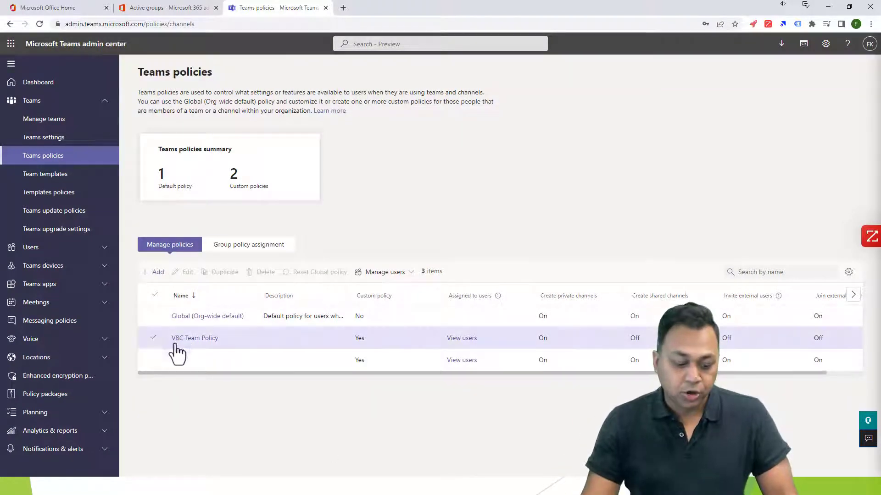
left_click(153, 339)
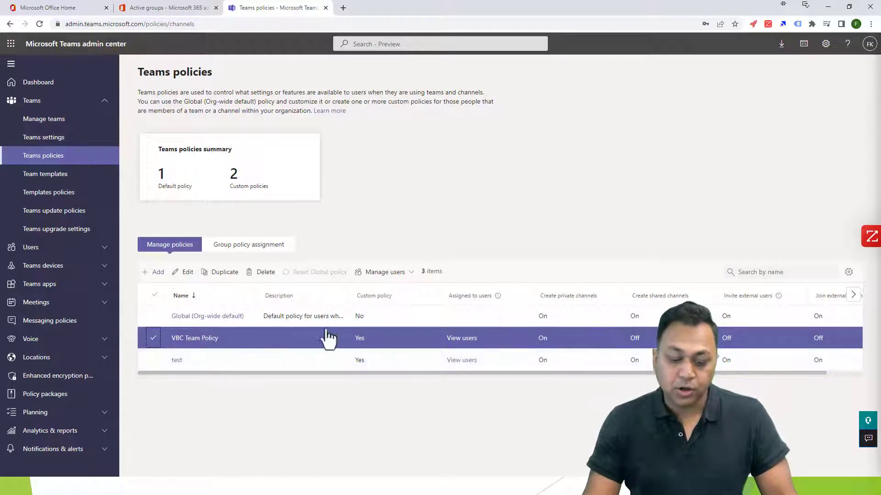
Search for and add two matching users and the VoiceBootcamp Support account to VBC Team Policy.
left_click(392, 276)
left_click(372, 287)
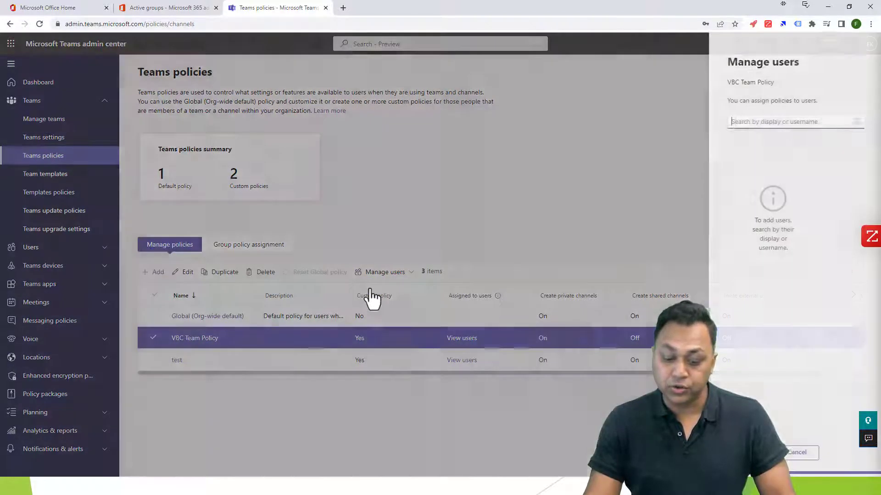
type("fh")
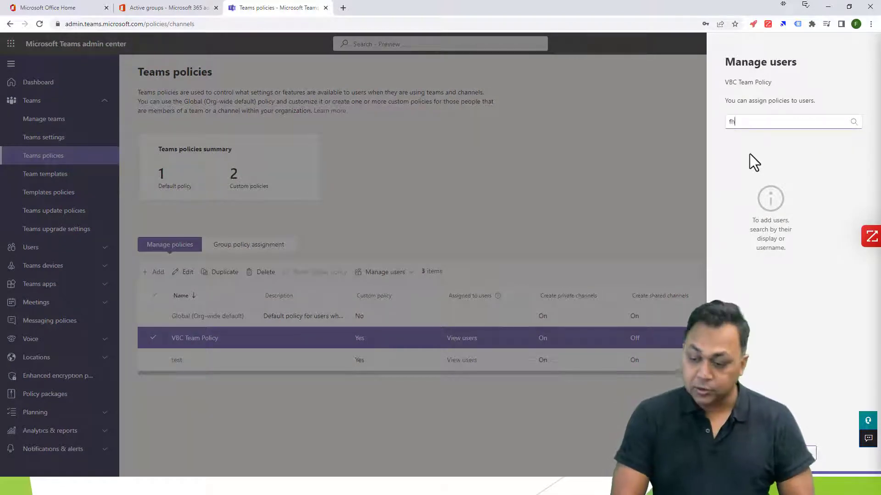
key("BackSpace")
key("BackSpace")
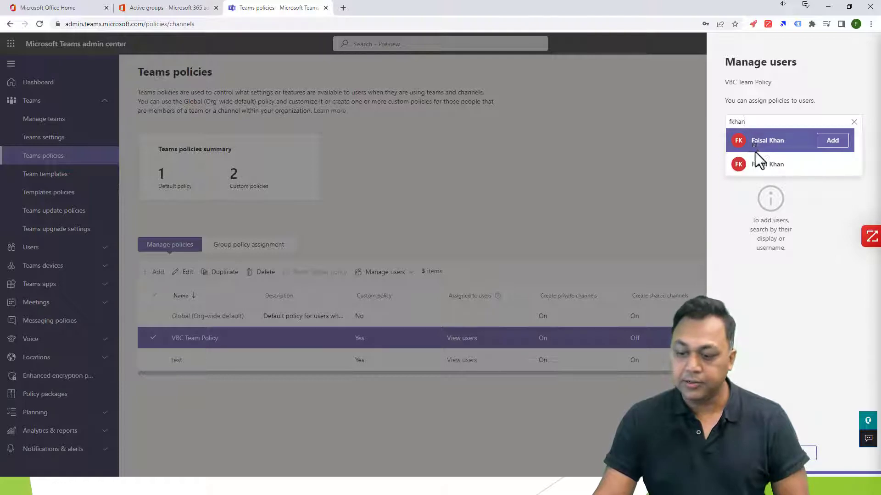
left_click(825, 142)
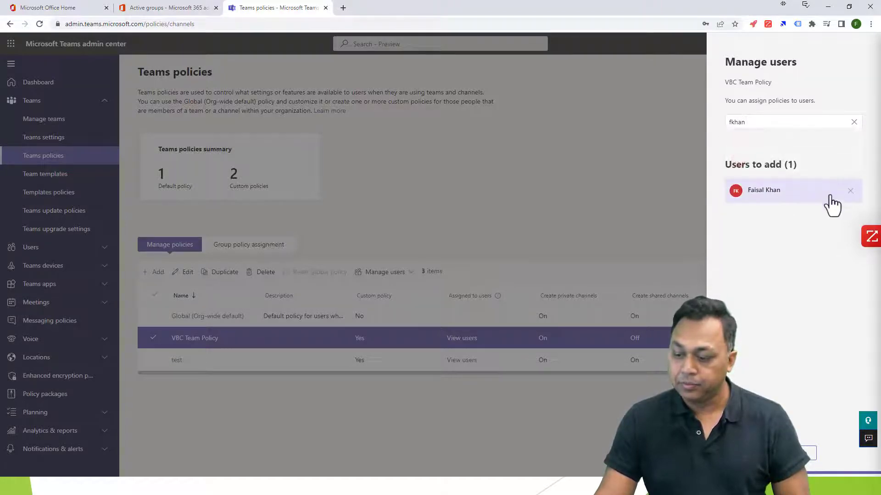
left_click(771, 125)
left_click(823, 169)
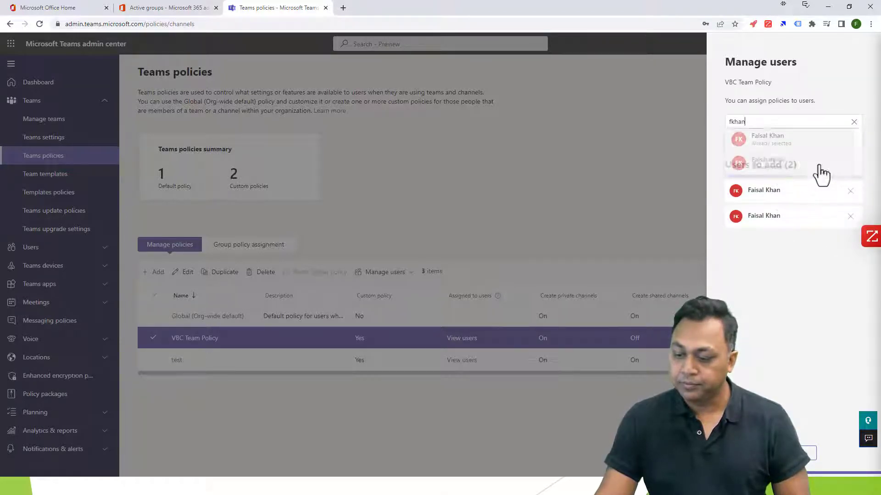
left_click(661, 128)
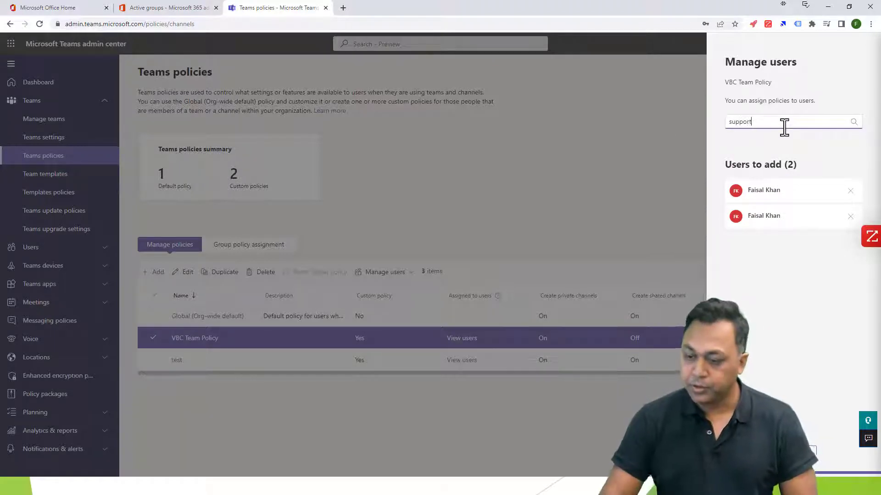
left_click(750, 123)
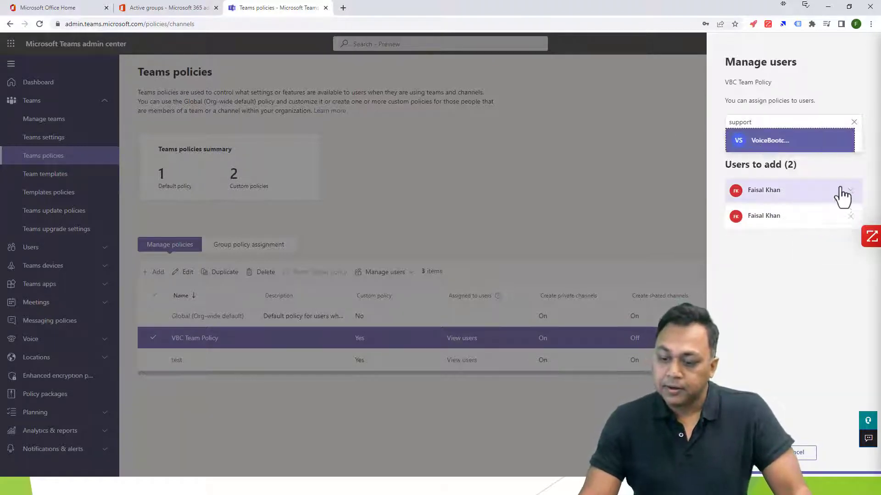
left_click(832, 140)
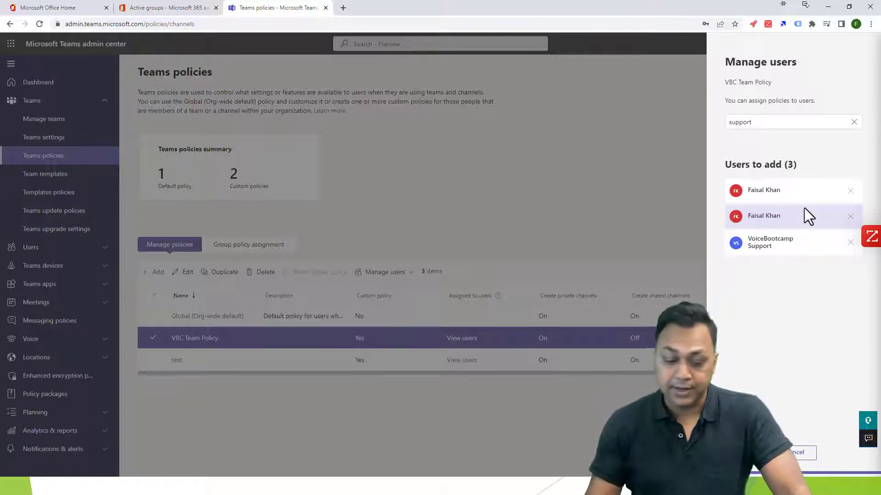
Cancel and discard the pending user assignments, then show the Group policy assignment tab.
left_click(800, 453)
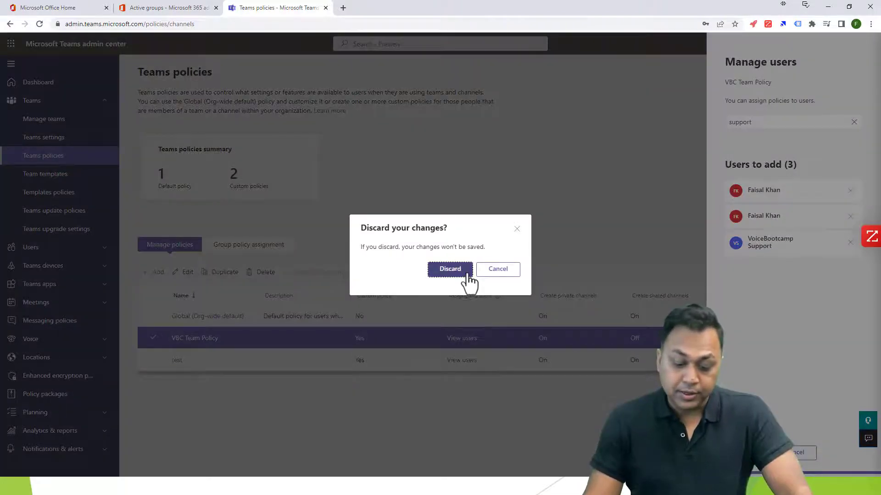
left_click(463, 271)
left_click(242, 249)
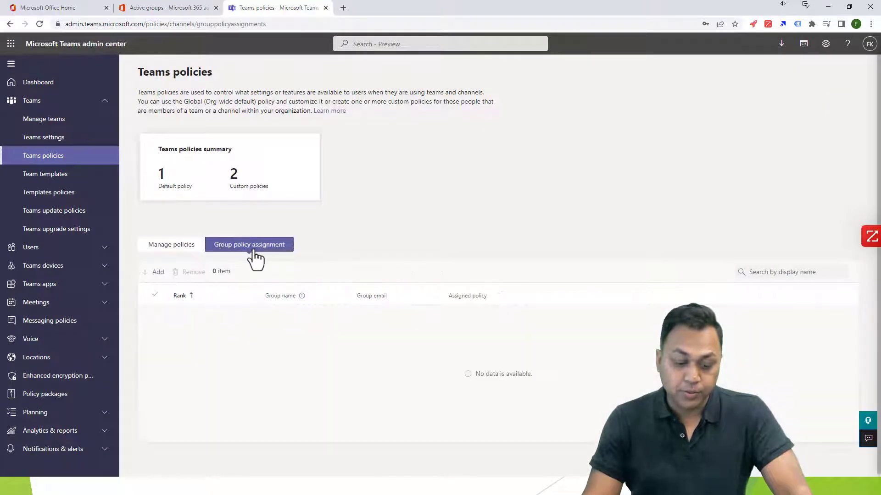
Assign VBC Team Policy to the MS Team Voice Study Kits group at rank 1 and confirm.
left_click(156, 272)
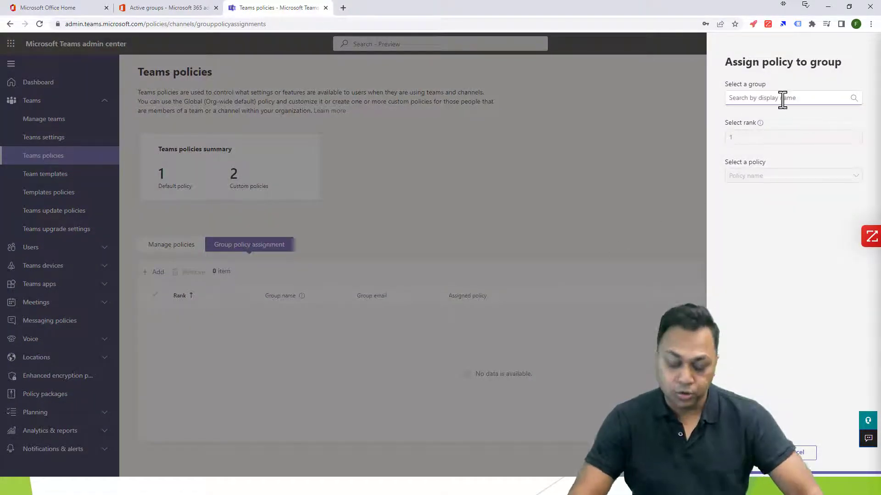
type("MS Team")
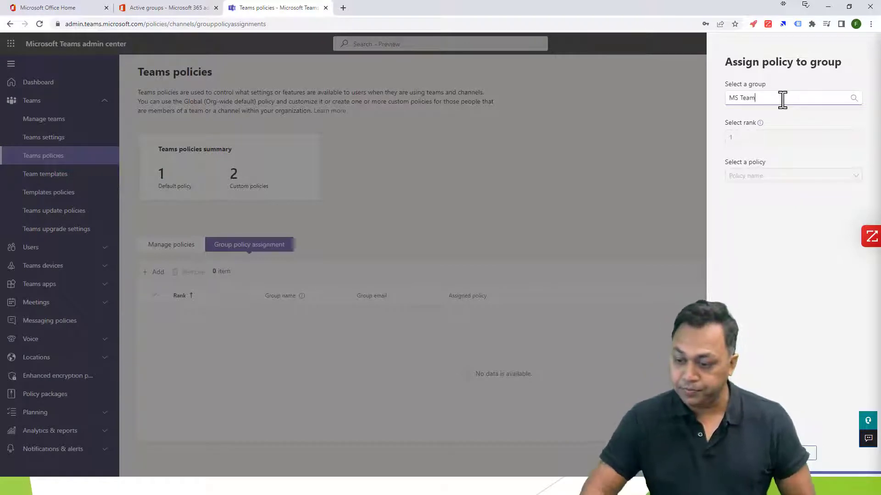
left_click(825, 116)
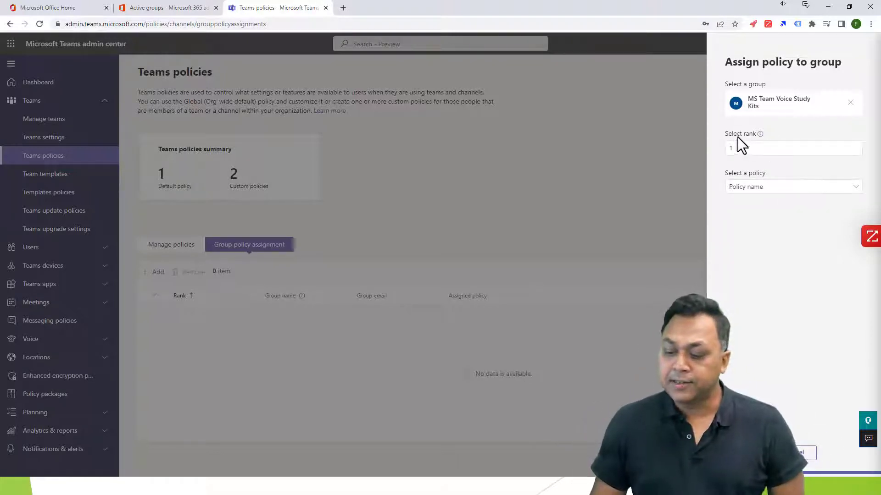
mouse_move(760, 135)
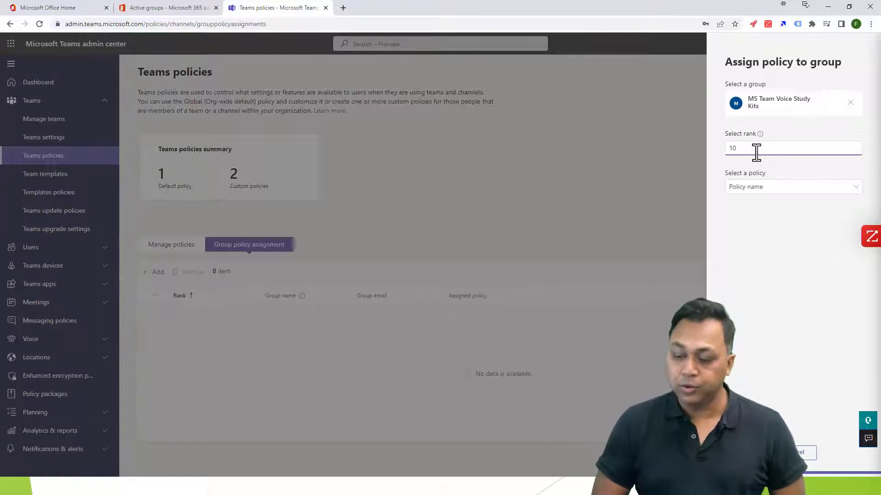
left_click(762, 186)
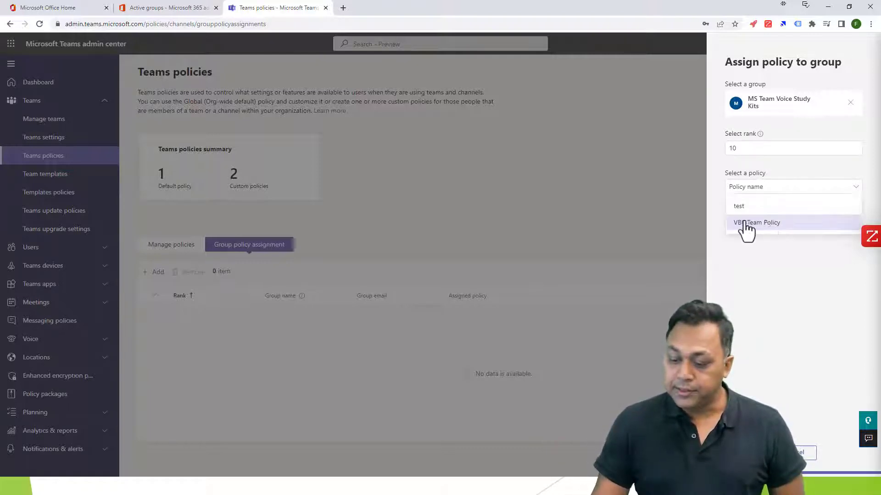
left_click(761, 226)
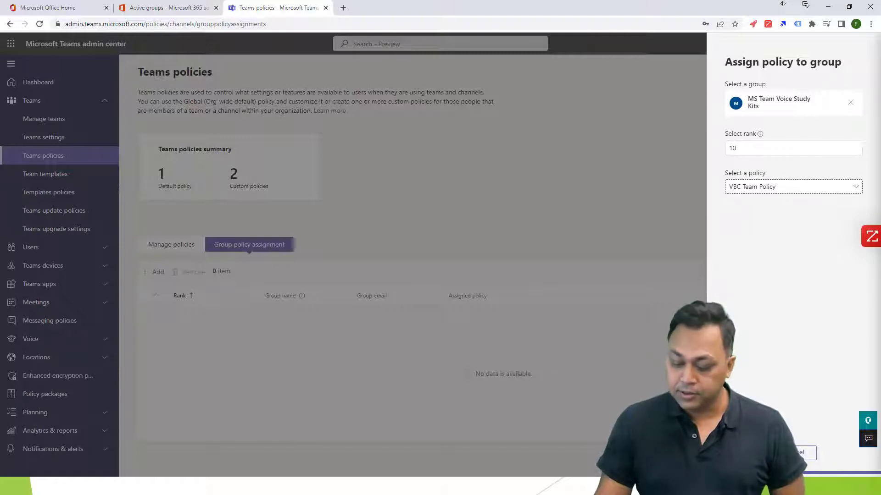
left_click(746, 453)
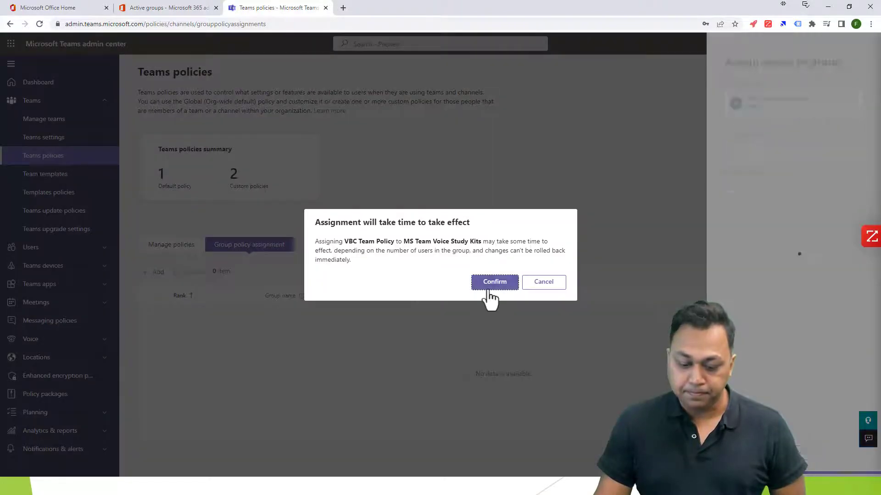
left_click(490, 285)
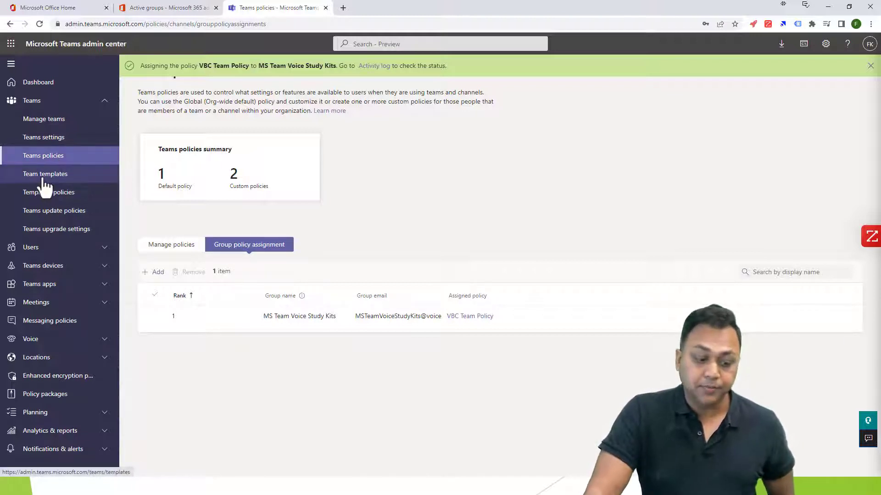
left_click(21, 175)
Open the Manage an Event template to view its channels like Announcements, then Alt+Tab to the Teams app.
left_click(290, 239)
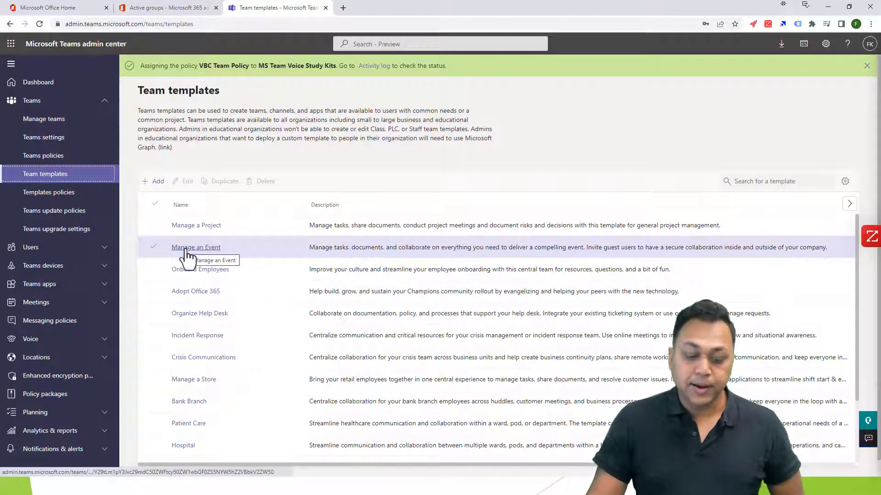
left_click(192, 247)
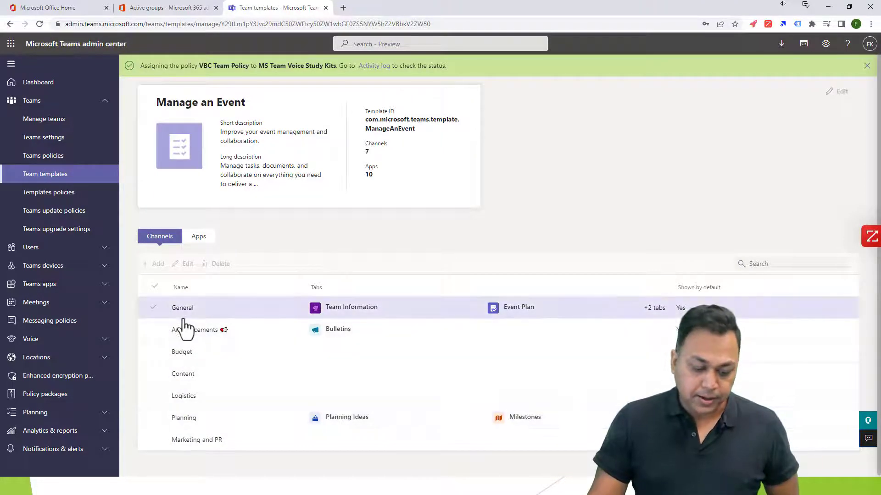
left_click(199, 332)
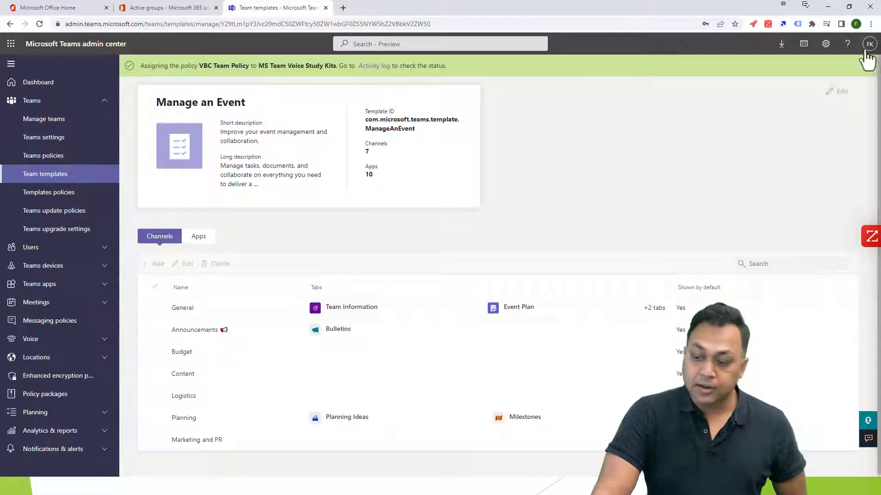
left_click(864, 67)
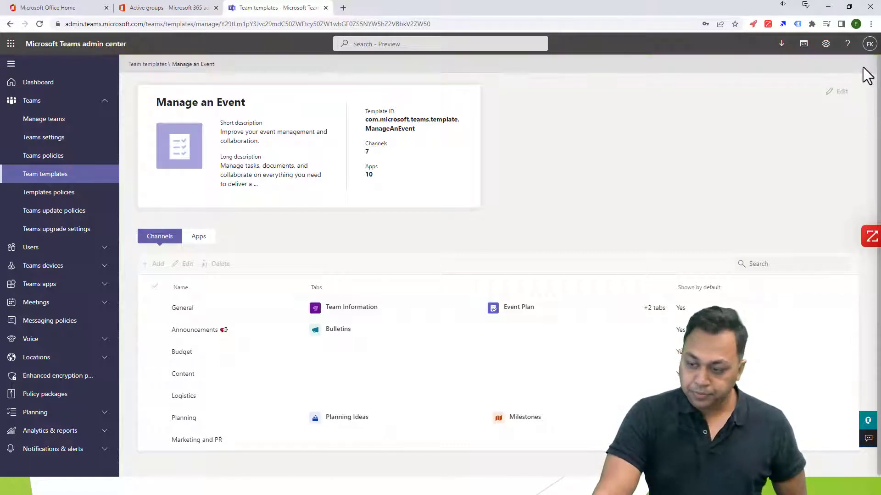
left_click(67, 122)
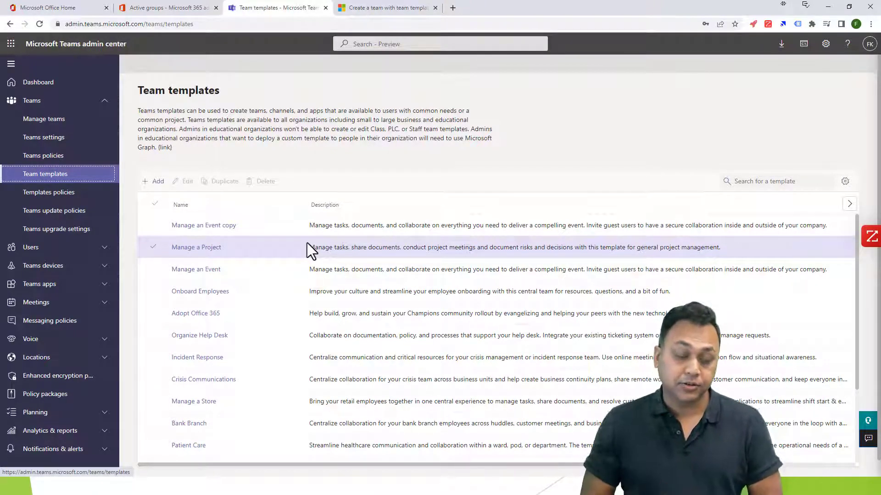
key("alt+Tab")
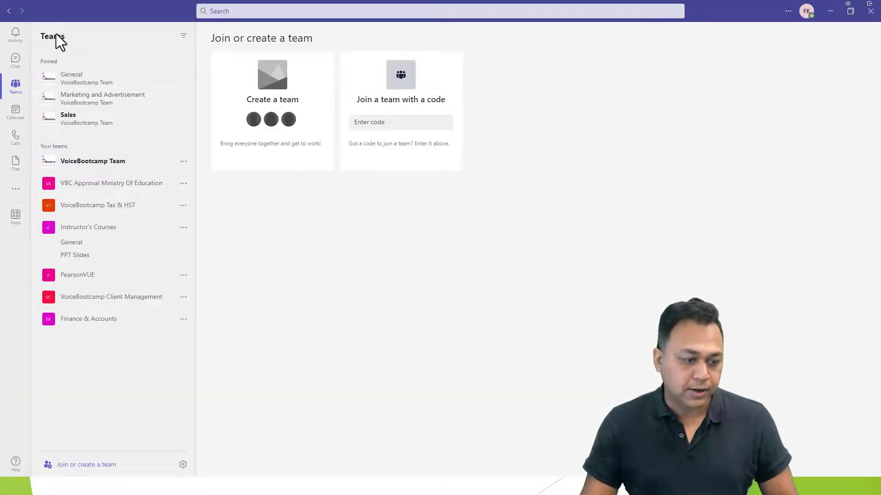
From the General channel, go to Join or create a team and open Create team.
left_click(17, 94)
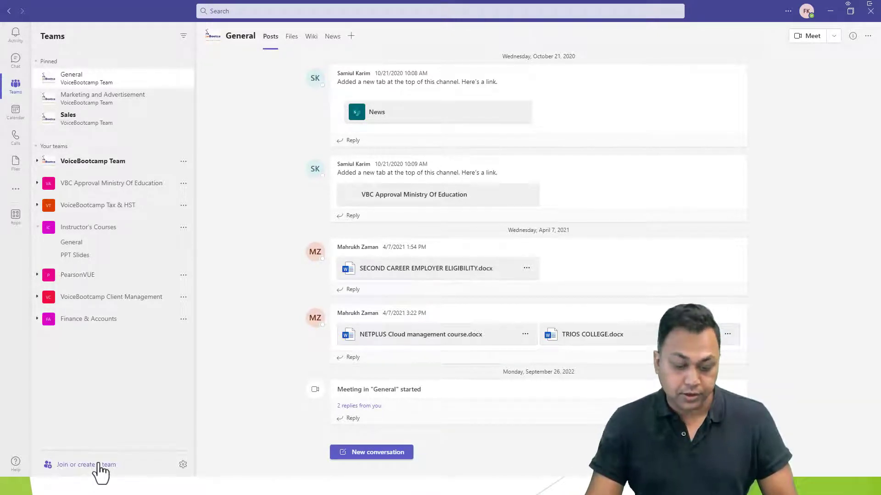
left_click(59, 465)
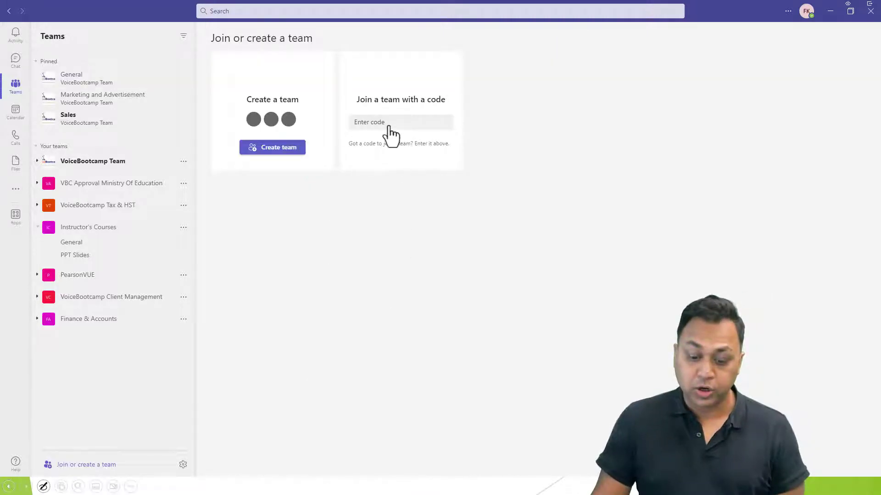
left_click(264, 153)
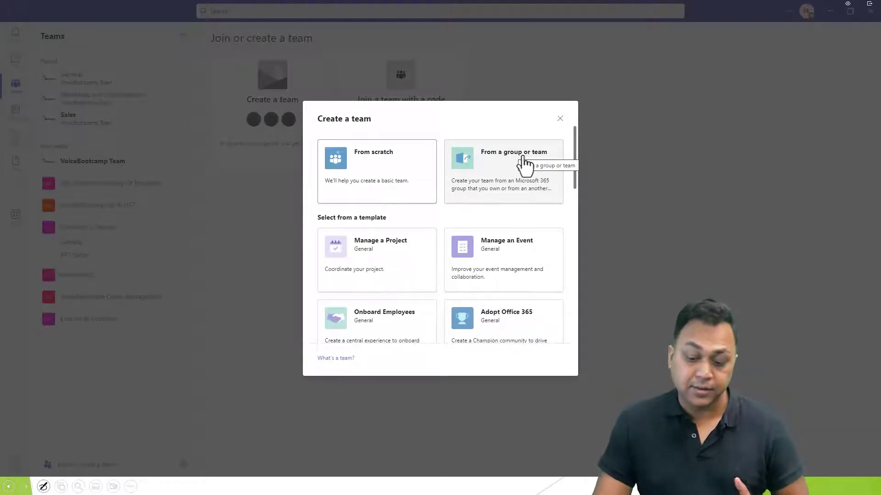
Pick the Manage an Event template and continue past its overview.
left_click_drag(325, 218, 387, 219)
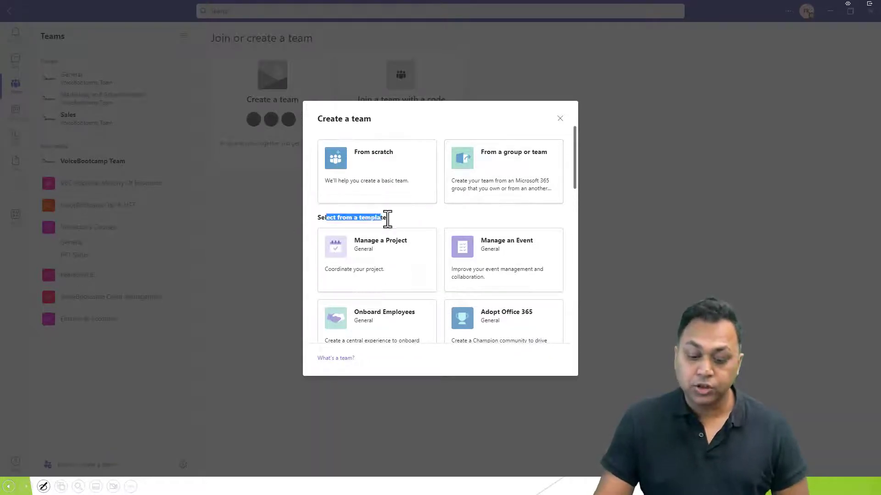
left_click(493, 263)
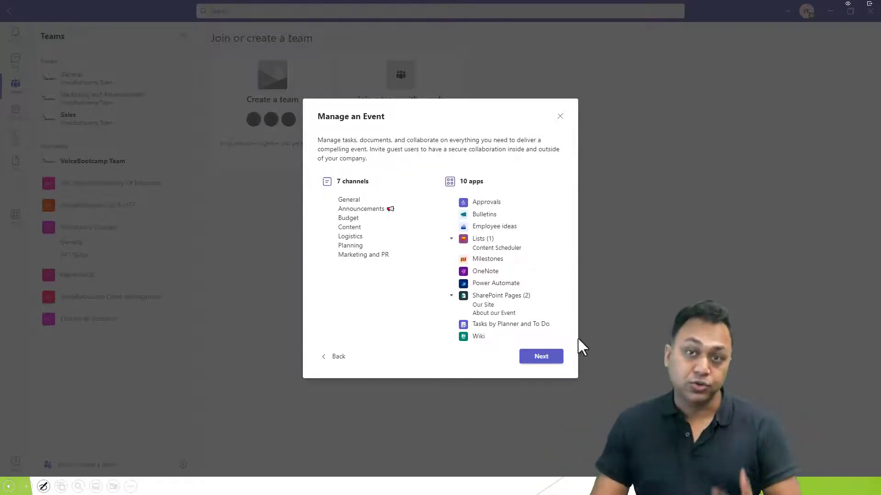
left_click(542, 360)
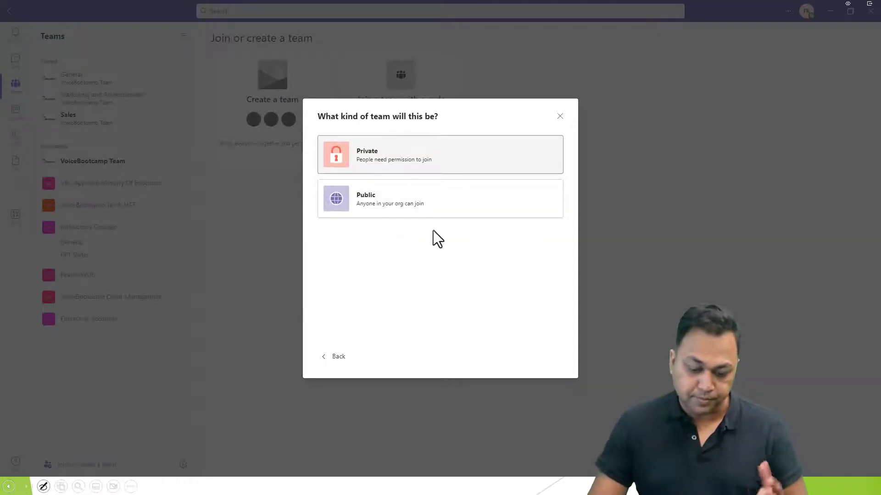
Make the team private and name it 'VBC On-site Seminar Nov 2022'.
left_click(393, 156)
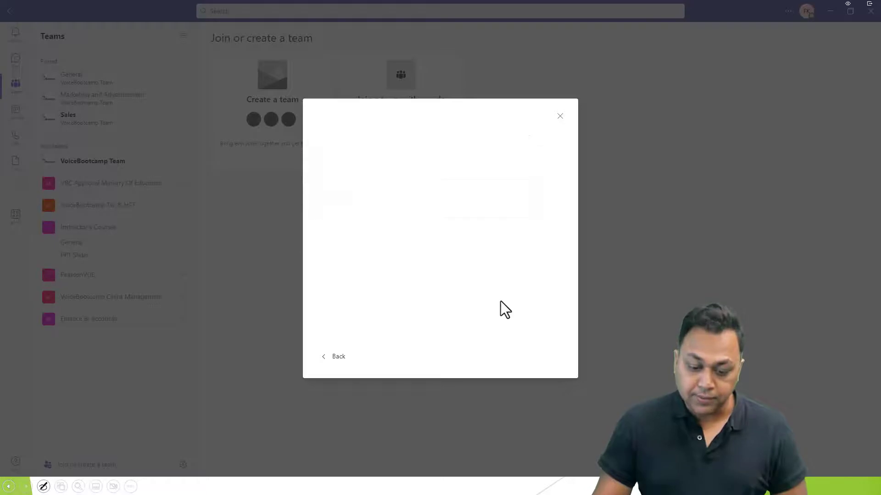
type("VBC On-site Seminar Nov 20")
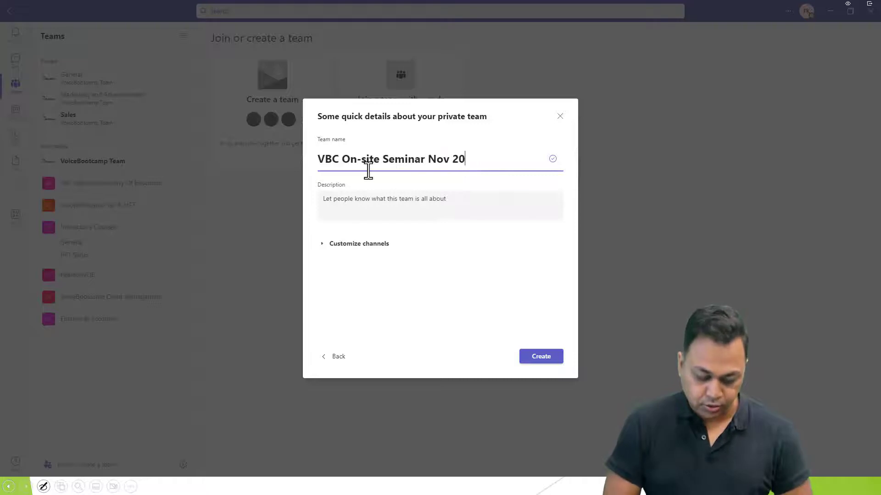
type("20")
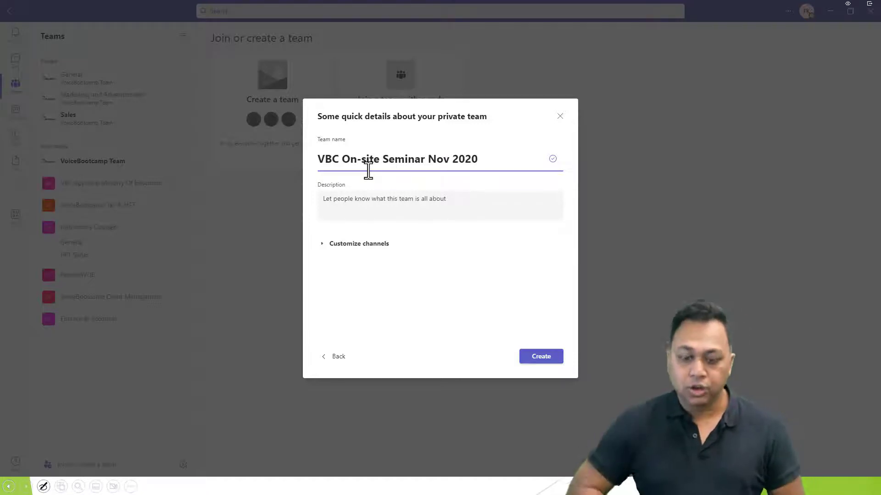
key("BackSpace")
type("0")
key("BackSpace")
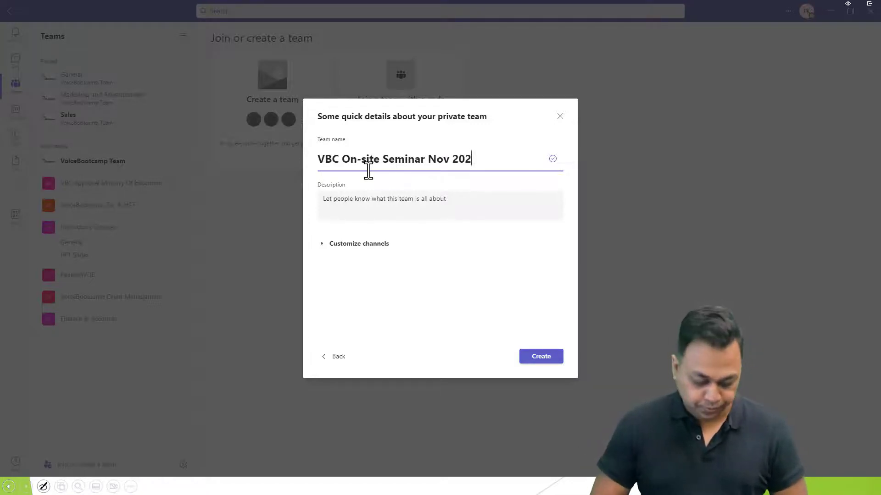
type("2")
Review the channels, add the description 'For career event', and create the team.
left_click(338, 243)
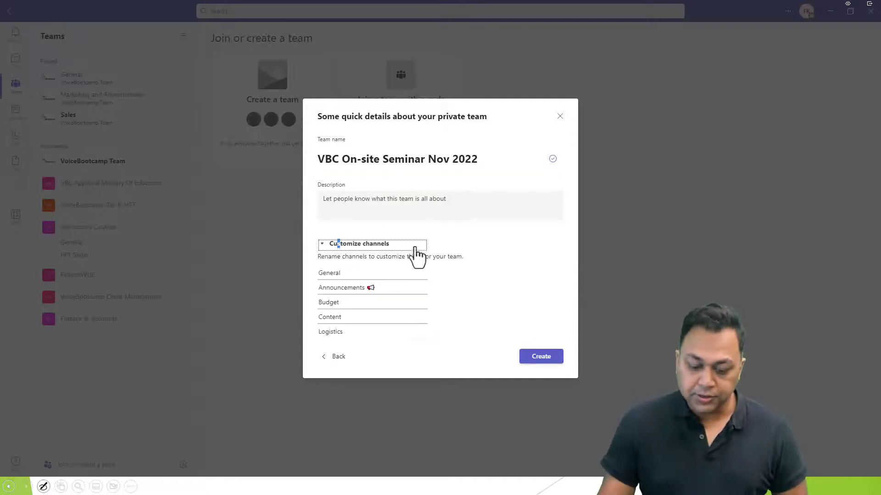
left_click_drag(326, 303, 308, 316)
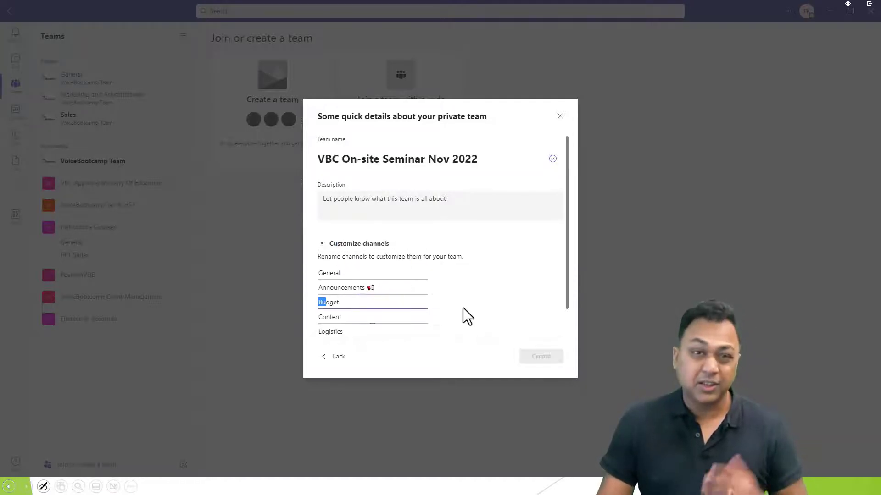
scroll(486, 339, "down", 2)
scroll(358, 307, "up", 2)
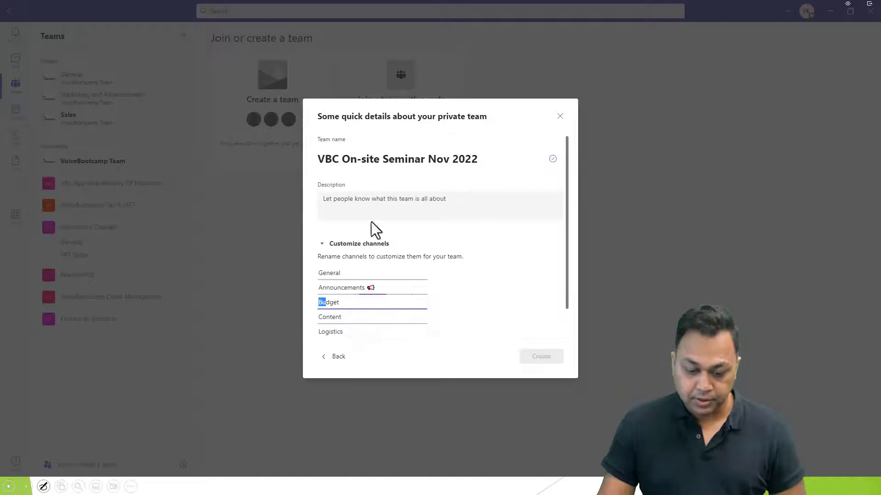
left_click(373, 206)
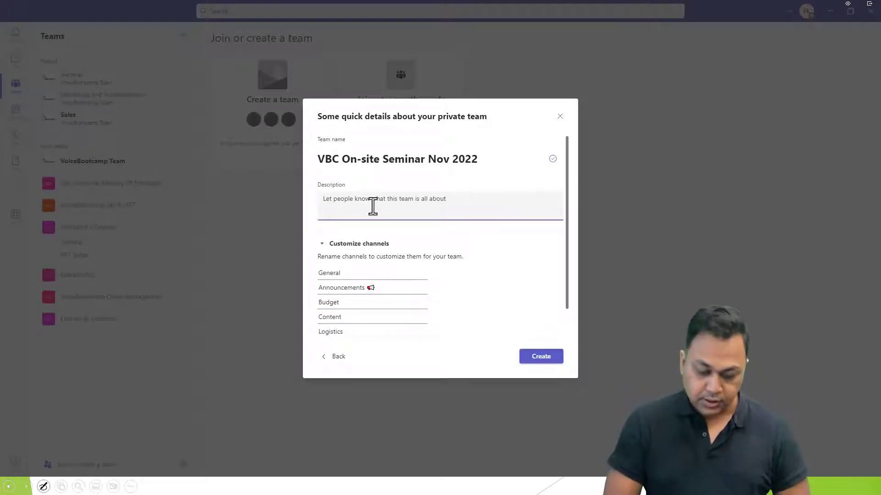
type("For career event")
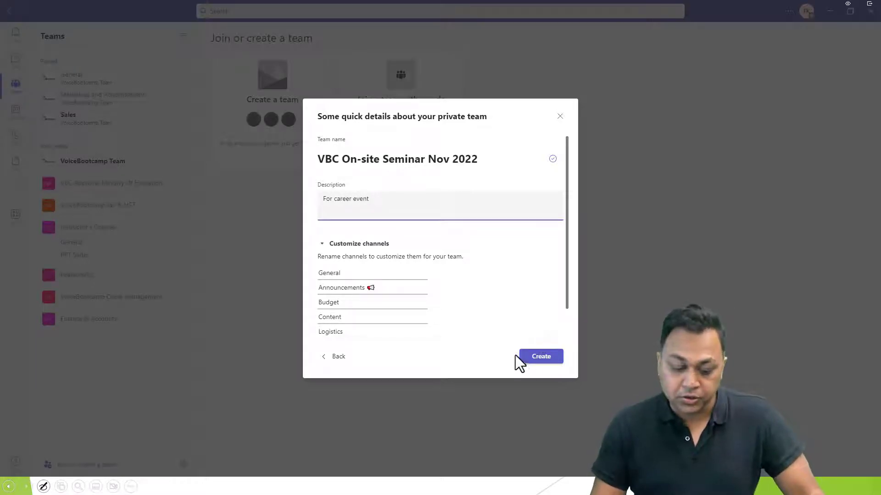
left_click(527, 357)
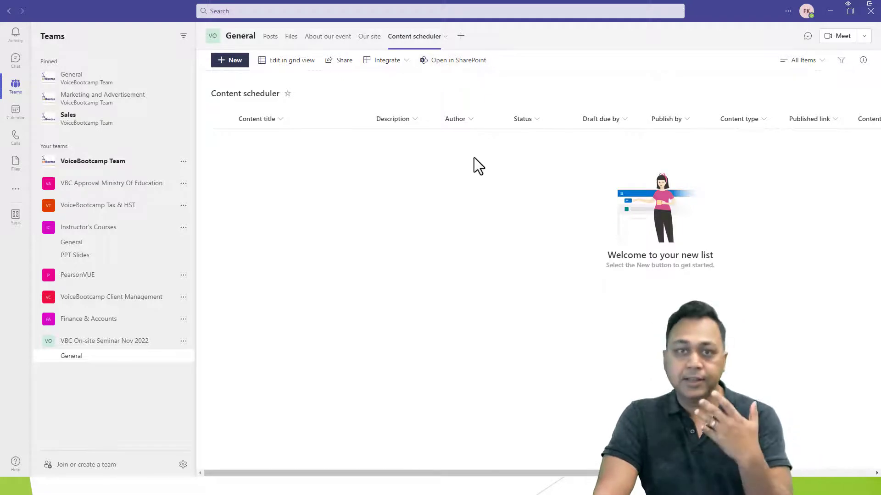
Browse the About our event and Our site pages, then start adding a General channel tab.
left_click(328, 40)
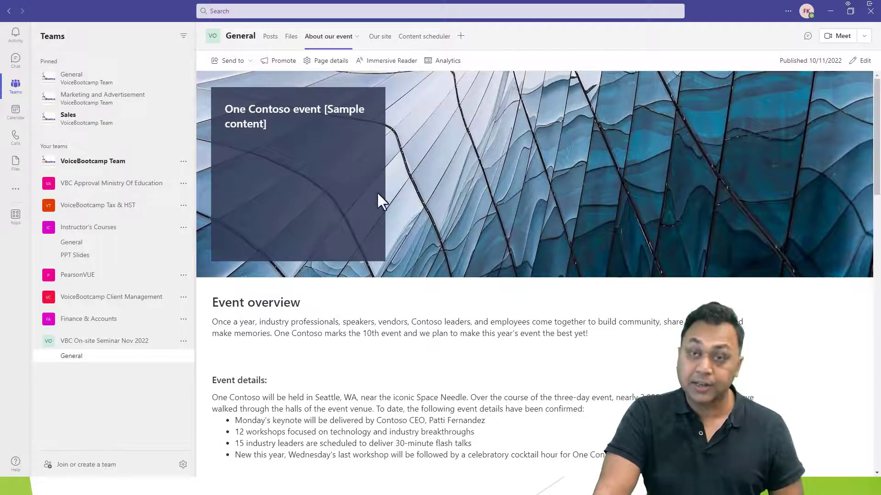
left_click(379, 37)
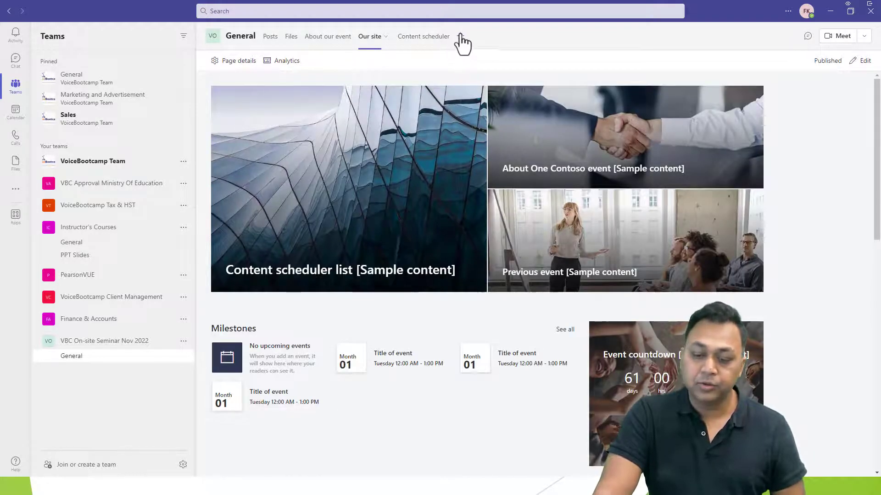
left_click(460, 37)
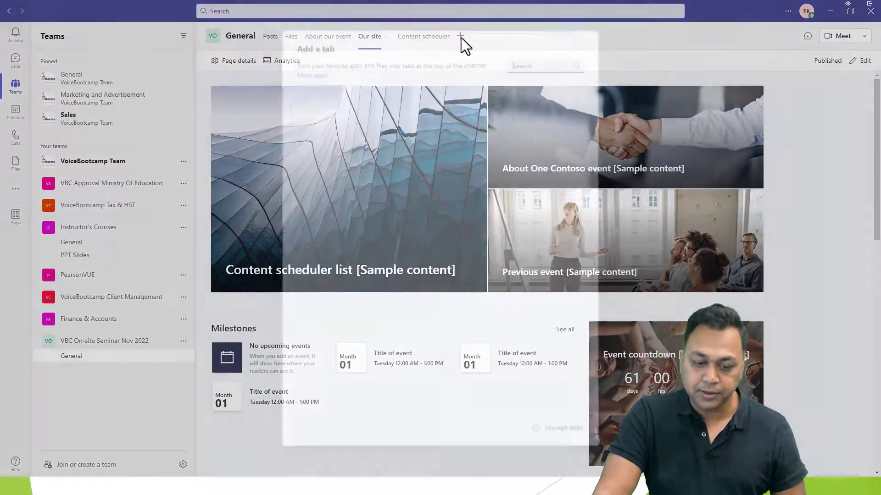
left_click(311, 75)
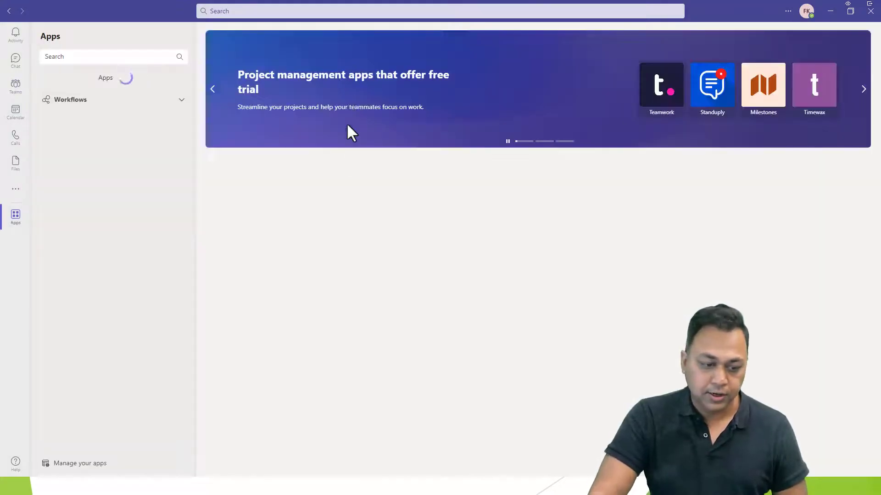
left_click(9, 11)
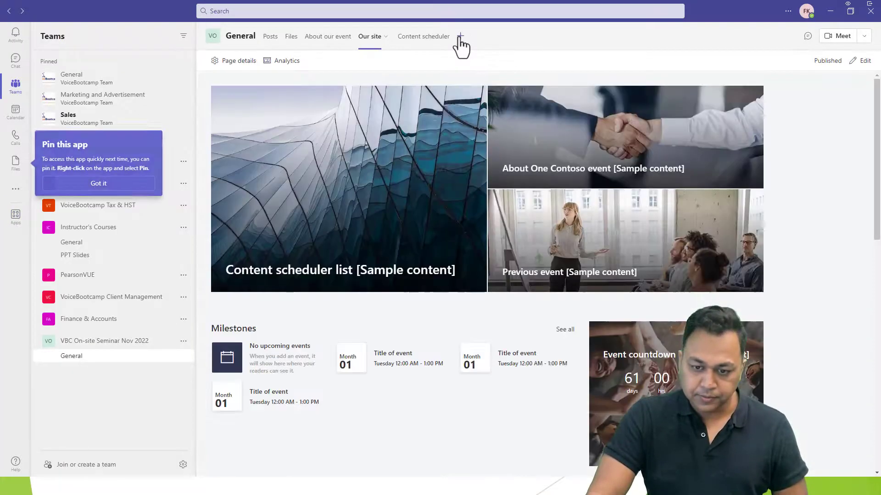
left_click(460, 36)
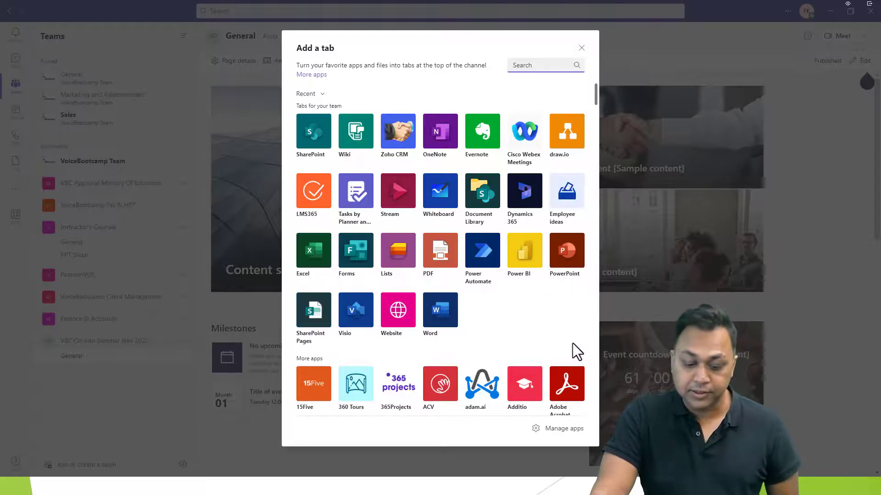
left_click(313, 250)
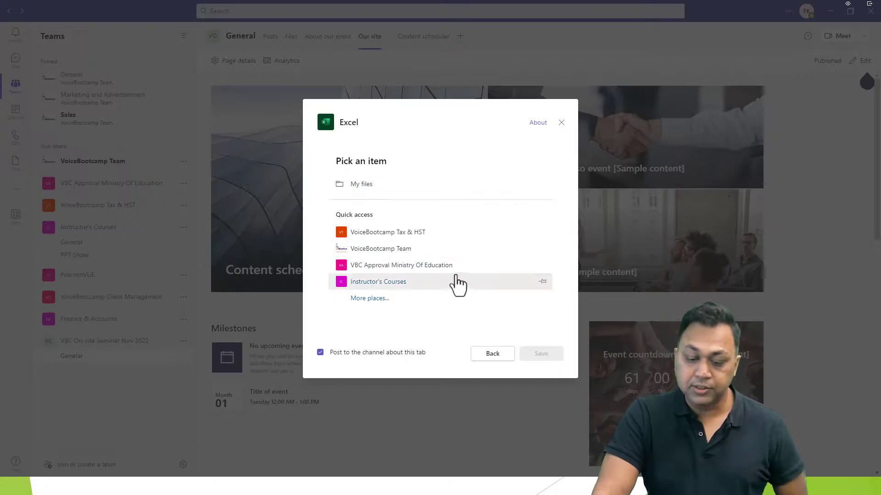
left_click(359, 186)
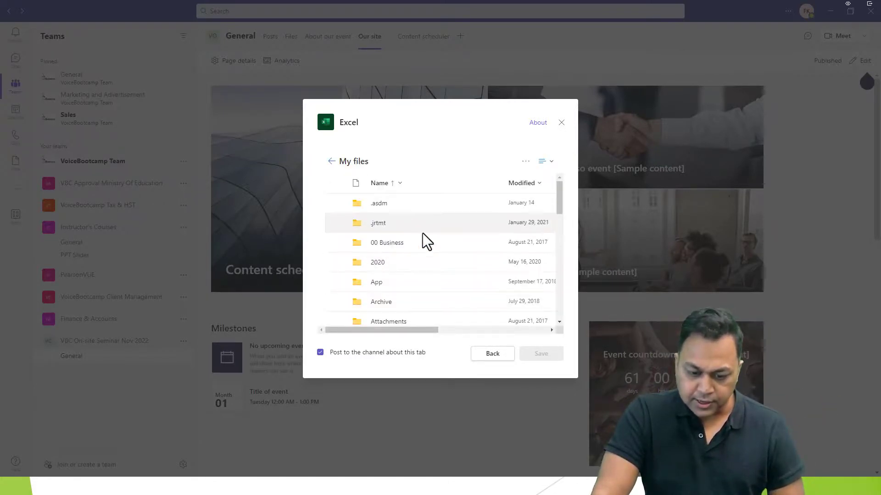
left_click(331, 161)
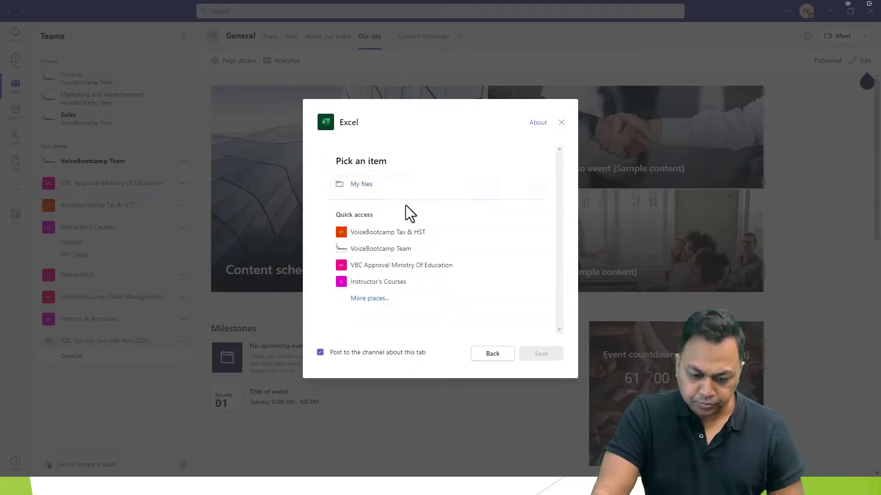
left_click(389, 298)
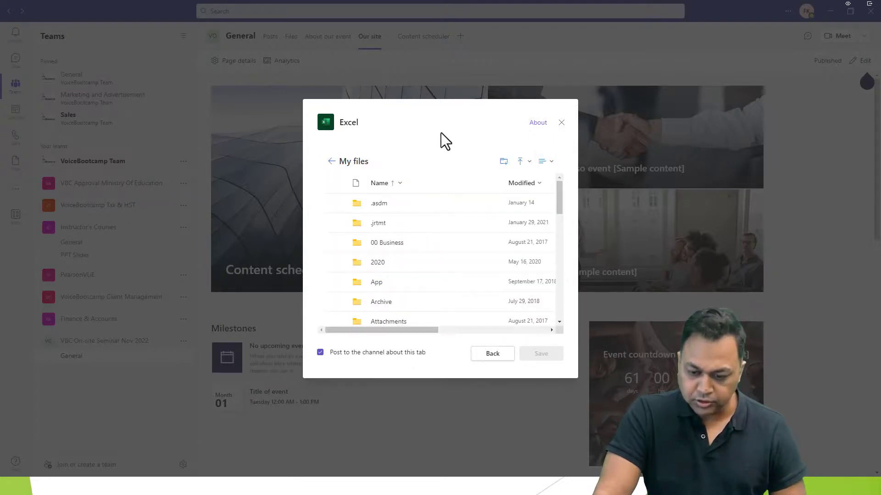
left_click(561, 123)
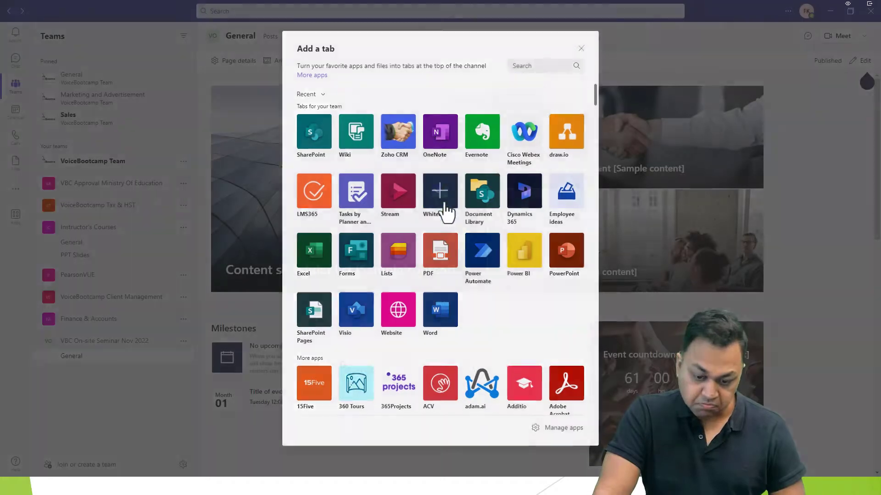
Save a new Whiteboard tab and draw a looping black pen stroke on the board.
left_click(446, 205)
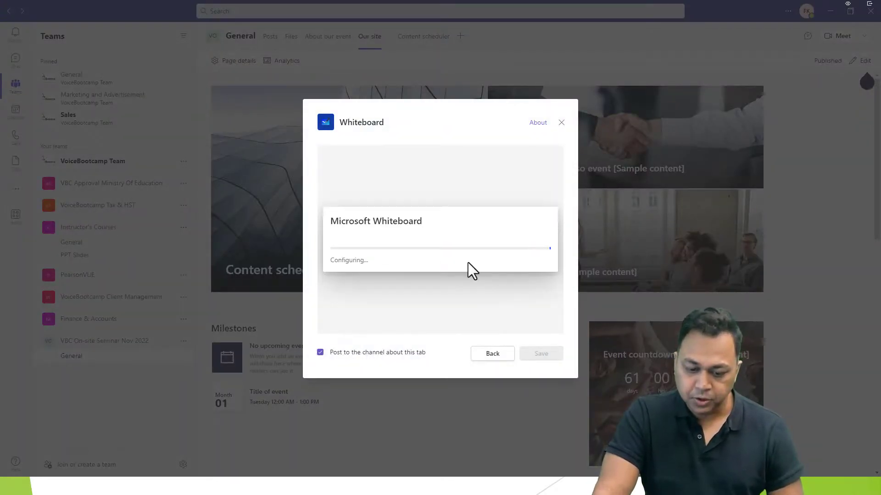
left_click(535, 356)
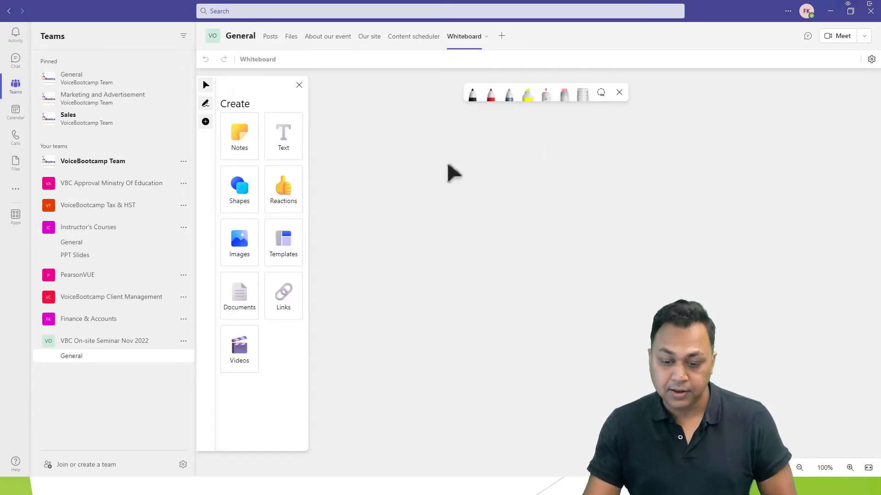
left_click(472, 94)
mouse_move(521, 258)
left_mouse_down()
mouse_move(429, 193)
mouse_move(610, 298)
mouse_move(638, 356)
left_mouse_up()
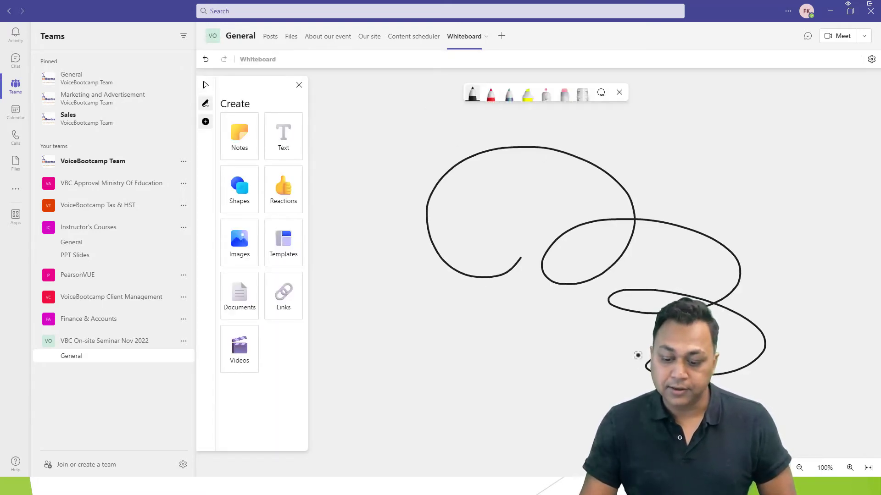